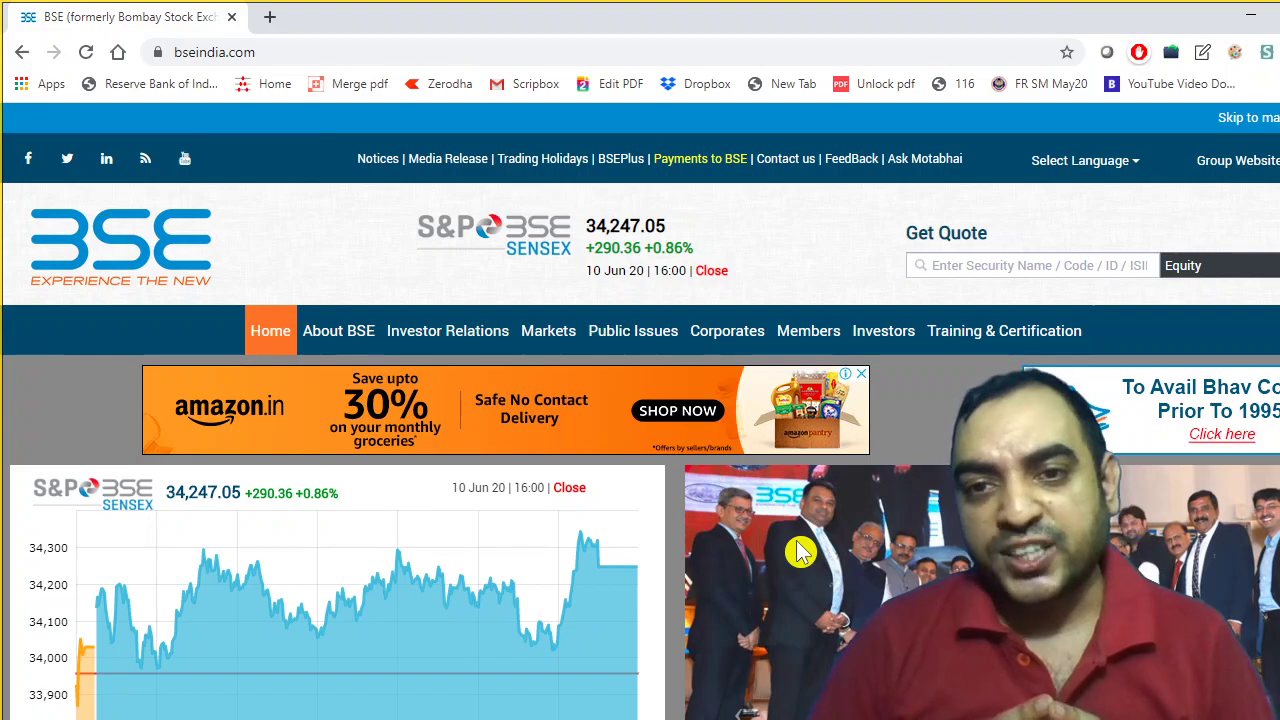
Search 'reliance' in Get Quote and open the RELIANCE INDUSTRIES LTD quote page showing 1572.00
key(alt+Tab)
key(alt+Tab)
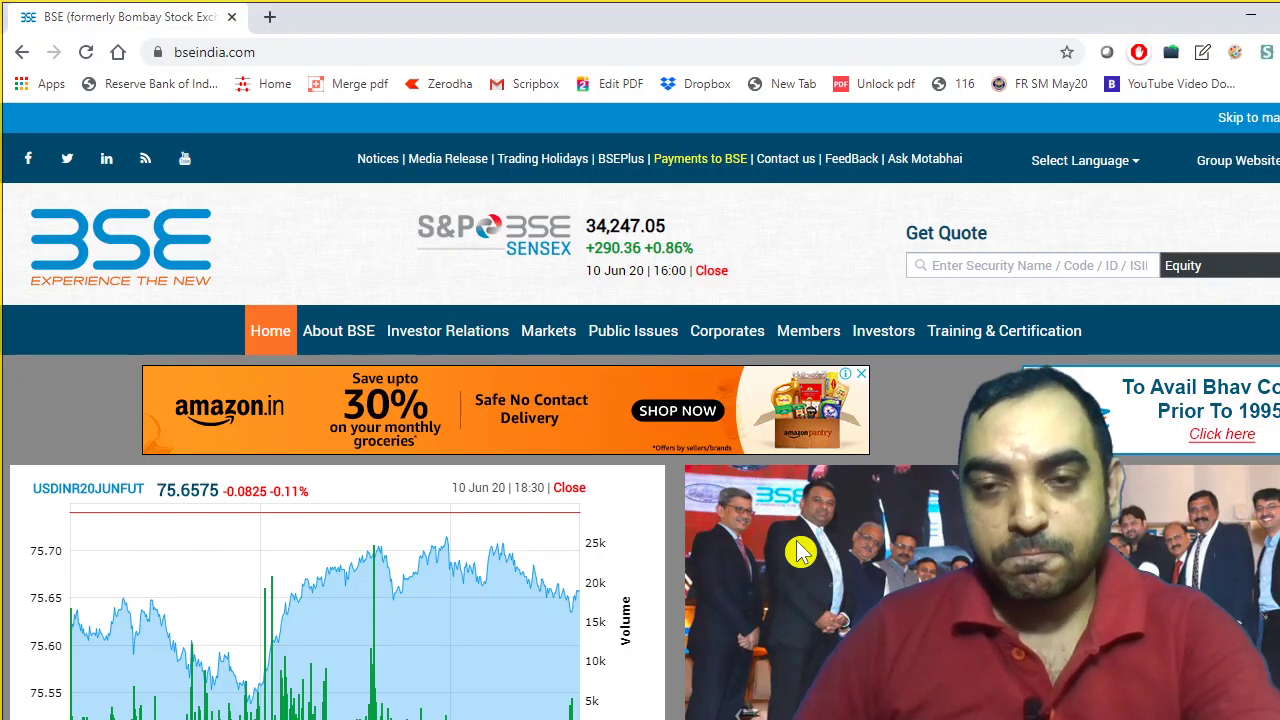
click(950, 274)
text(reliance)
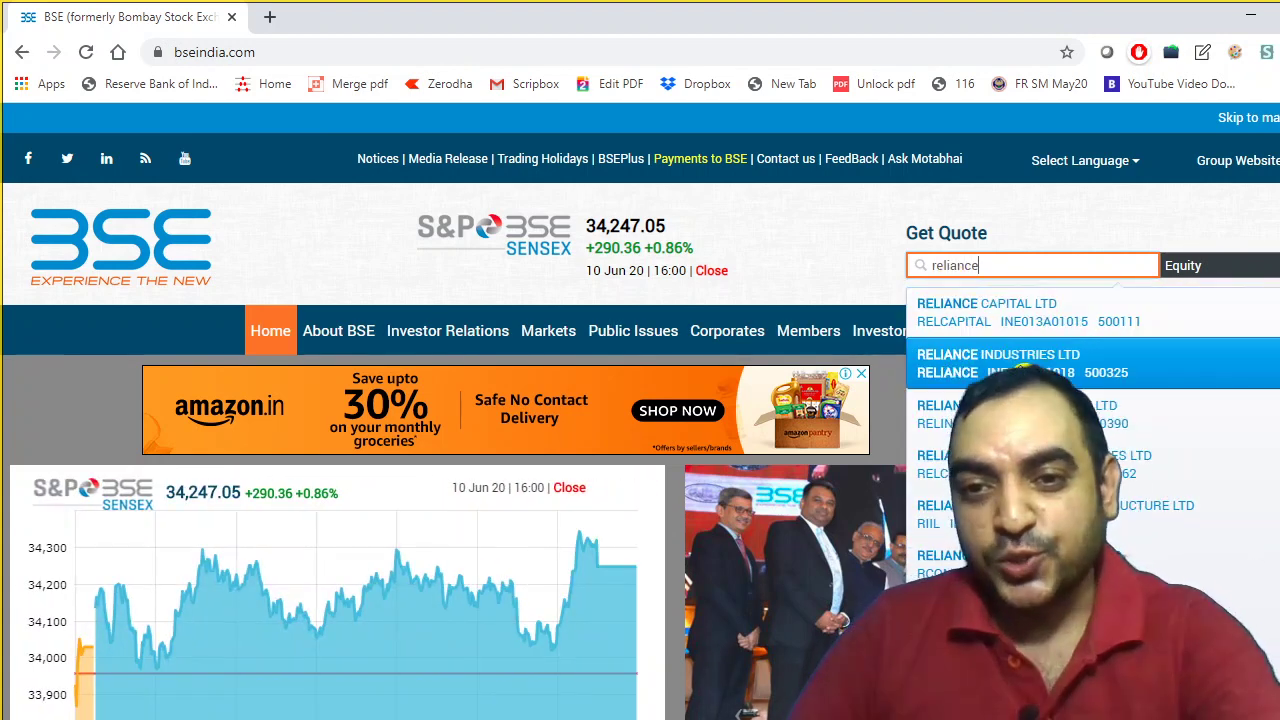
click(1022, 368)
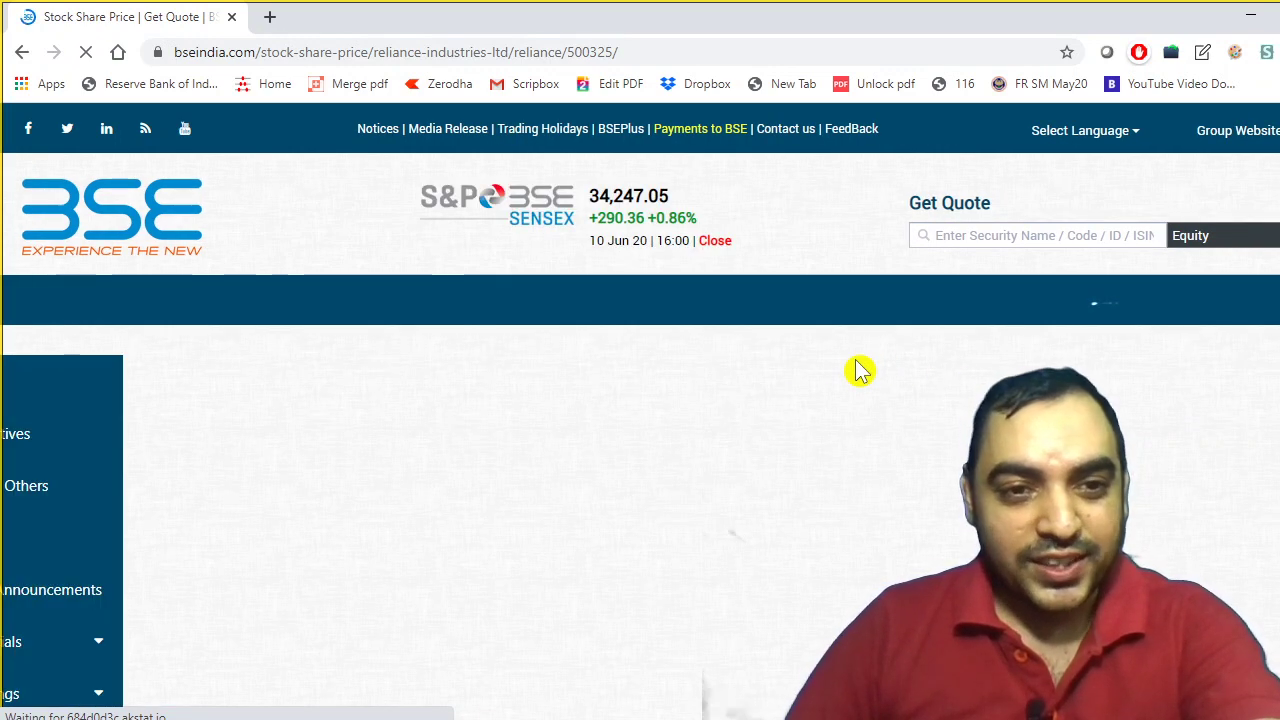
scroll(577, 377, down, 1)
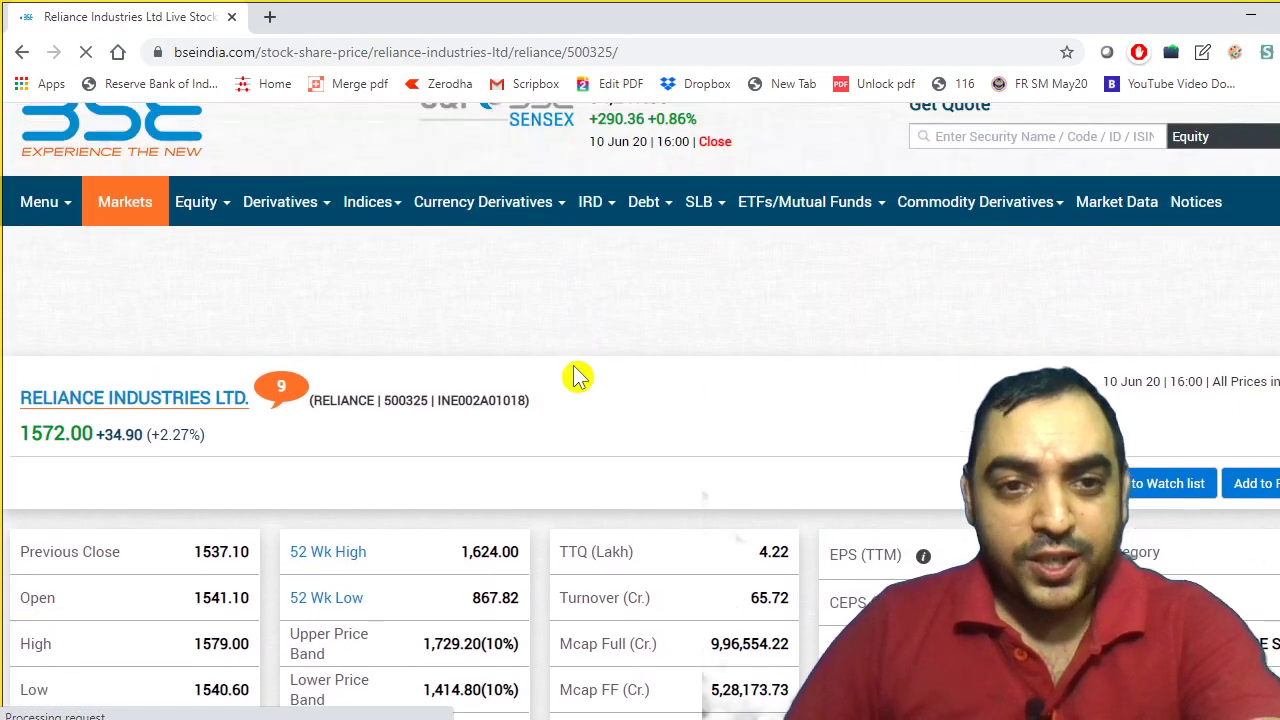
scroll(577, 377, up, 1)
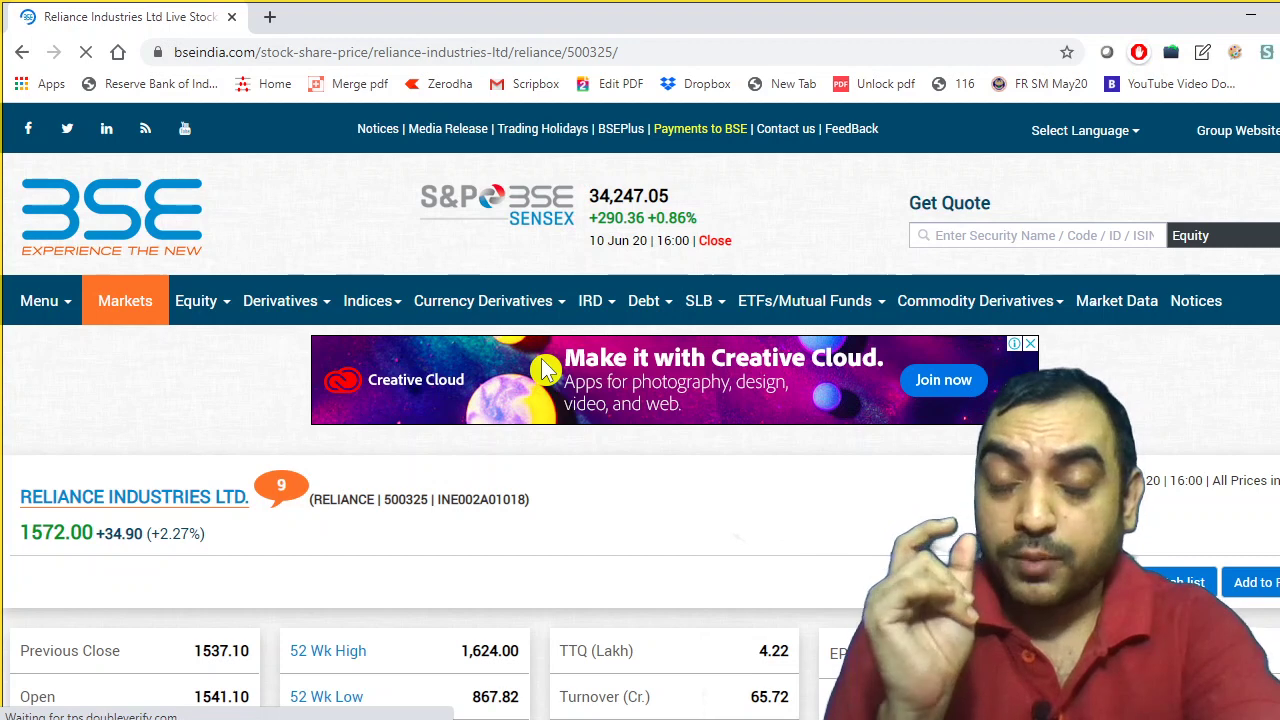
scroll(390, 418, down, 3)
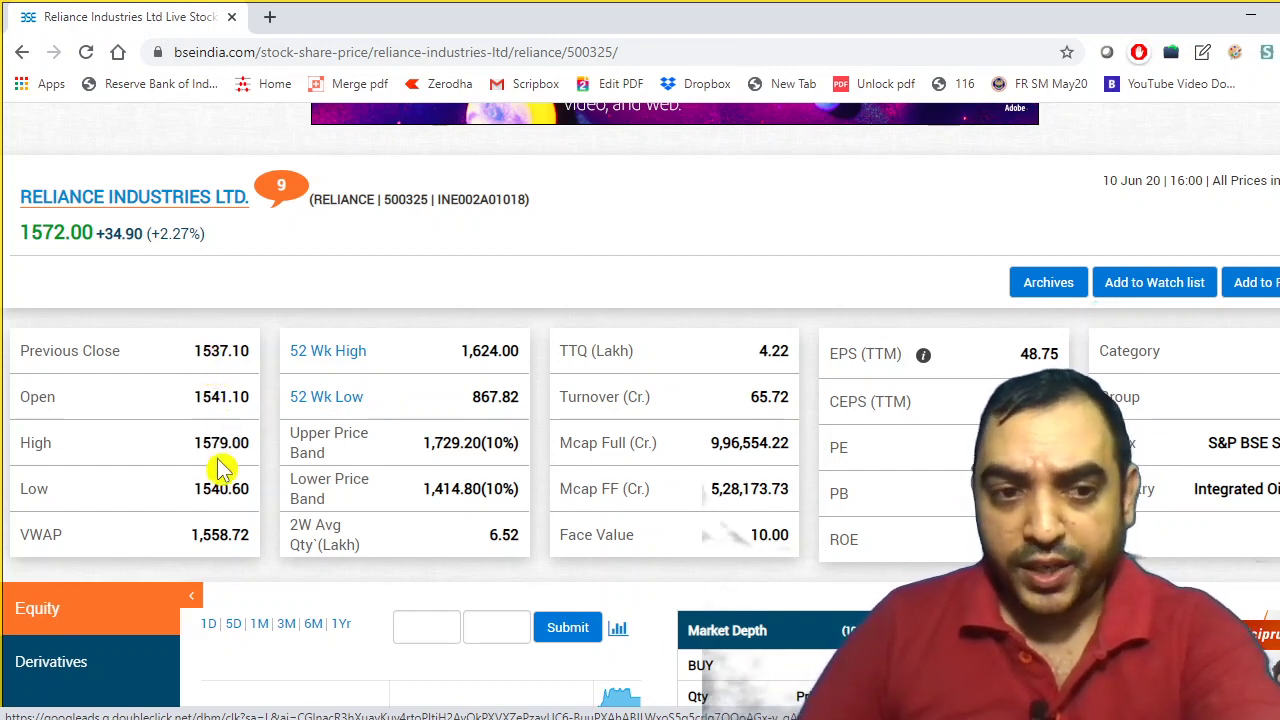
scroll(215, 483, up, 1)
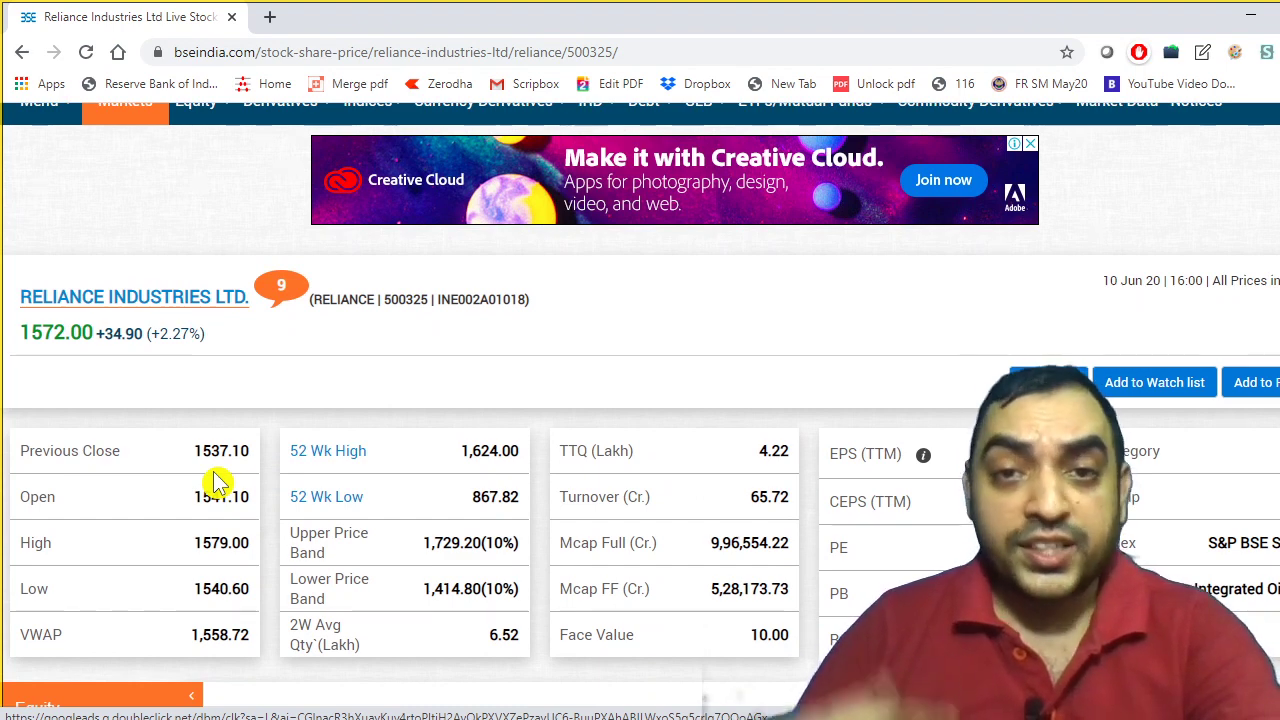
scroll(215, 483, up, 2)
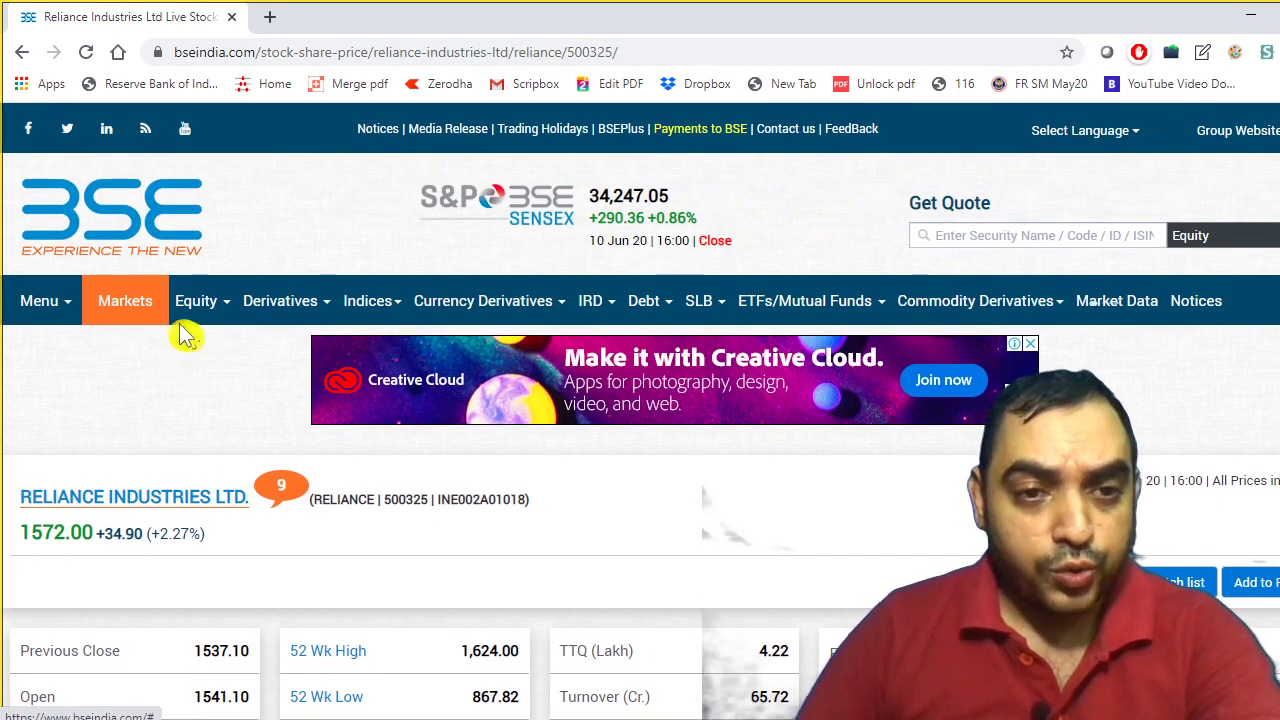
Go through Equity > Market Data to the Historical Stock Prices lookup page
mouse_move(210, 318)
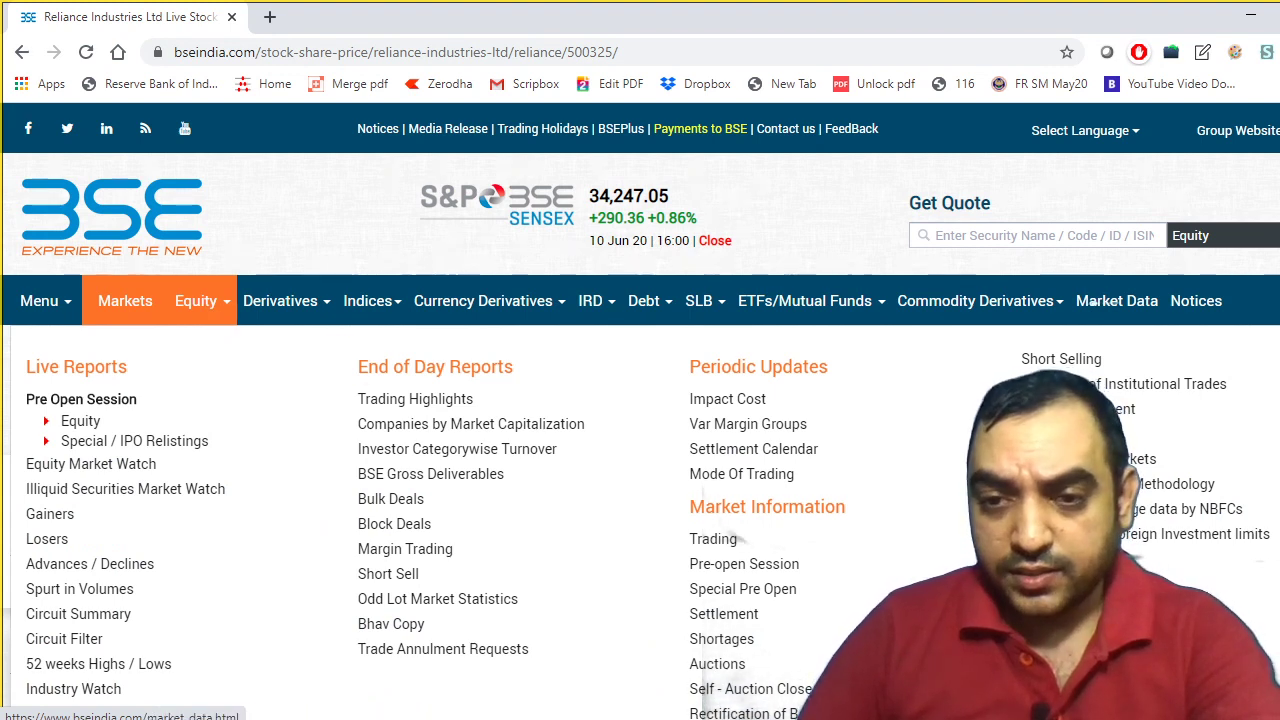
click(1093, 302)
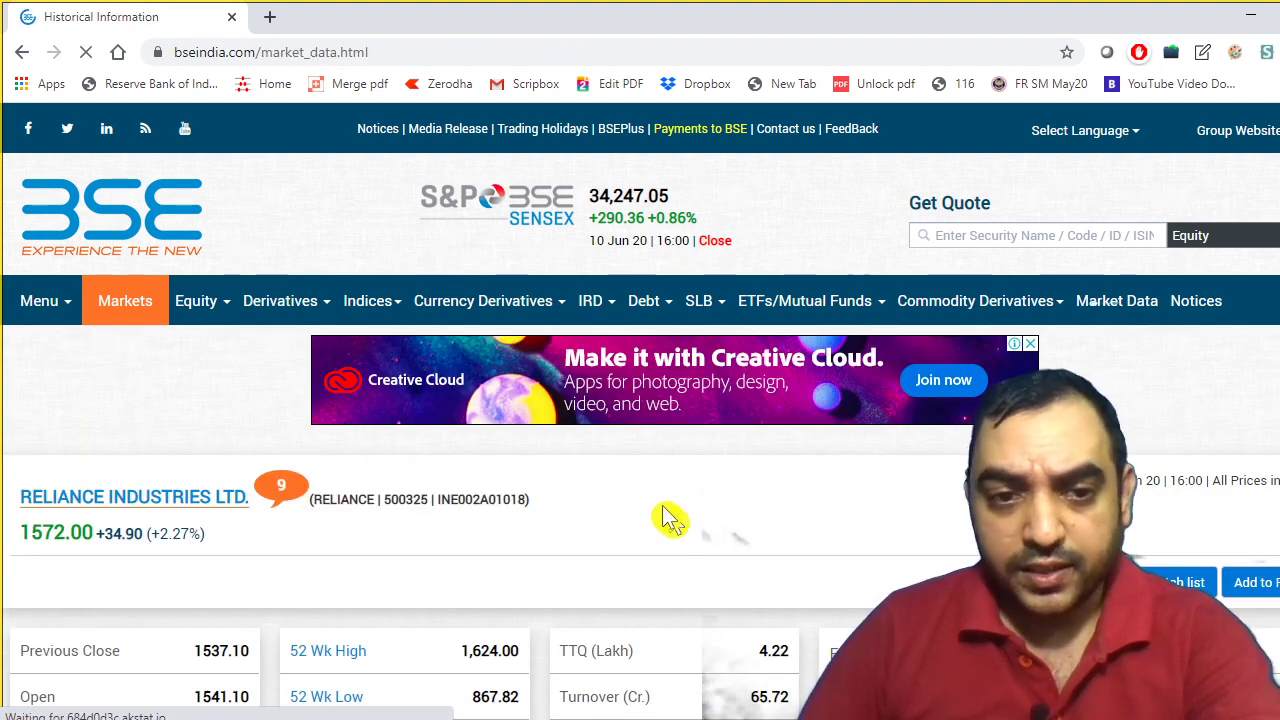
scroll(467, 456, down, 3)
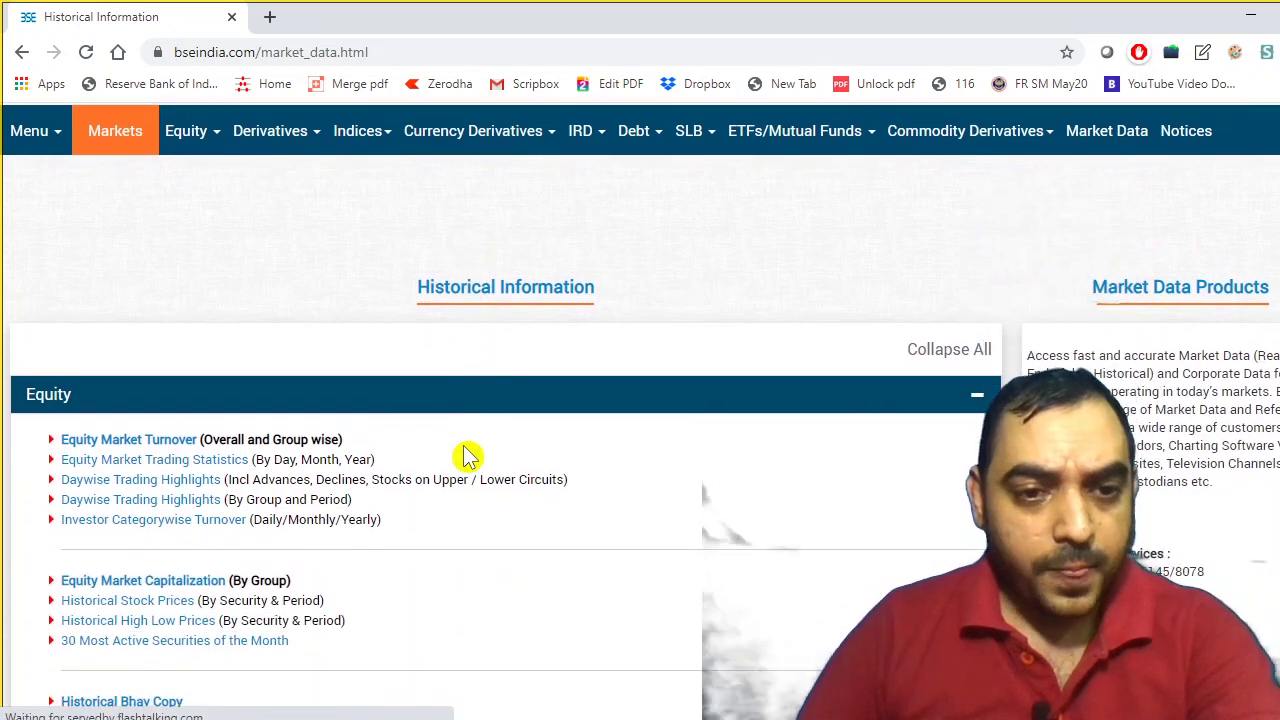
click(138, 508)
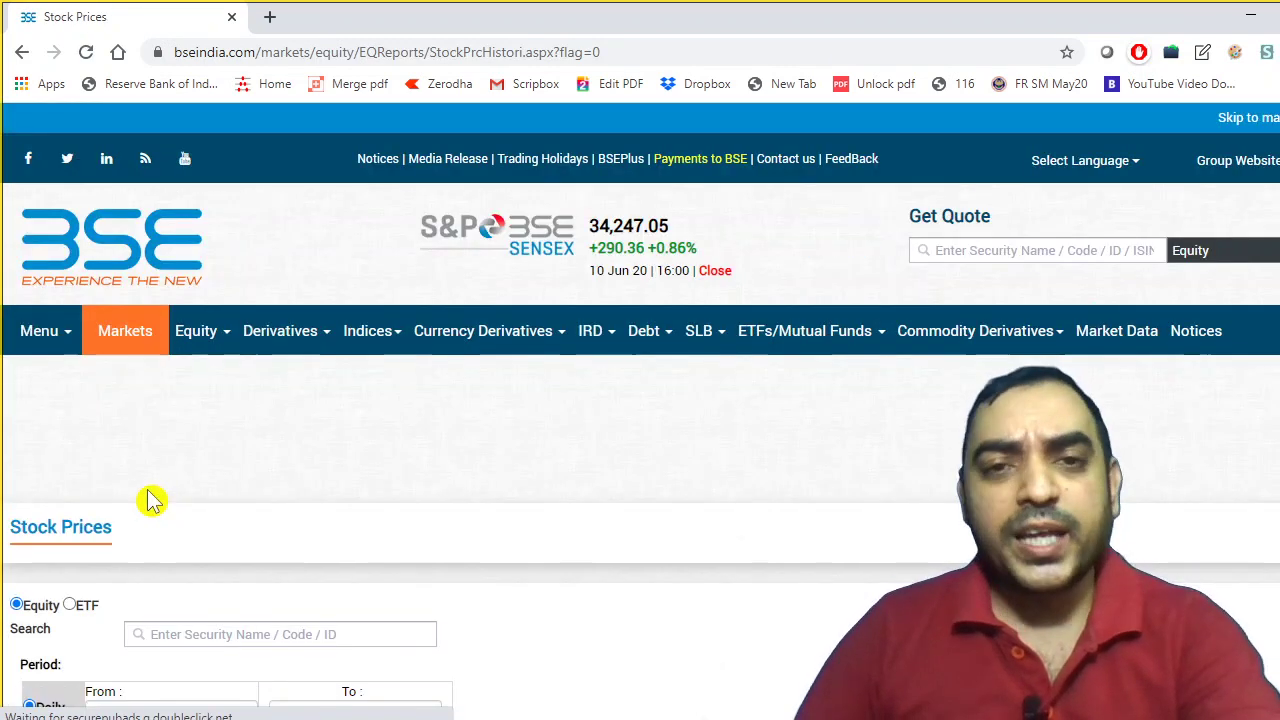
scroll(160, 500, down, 1)
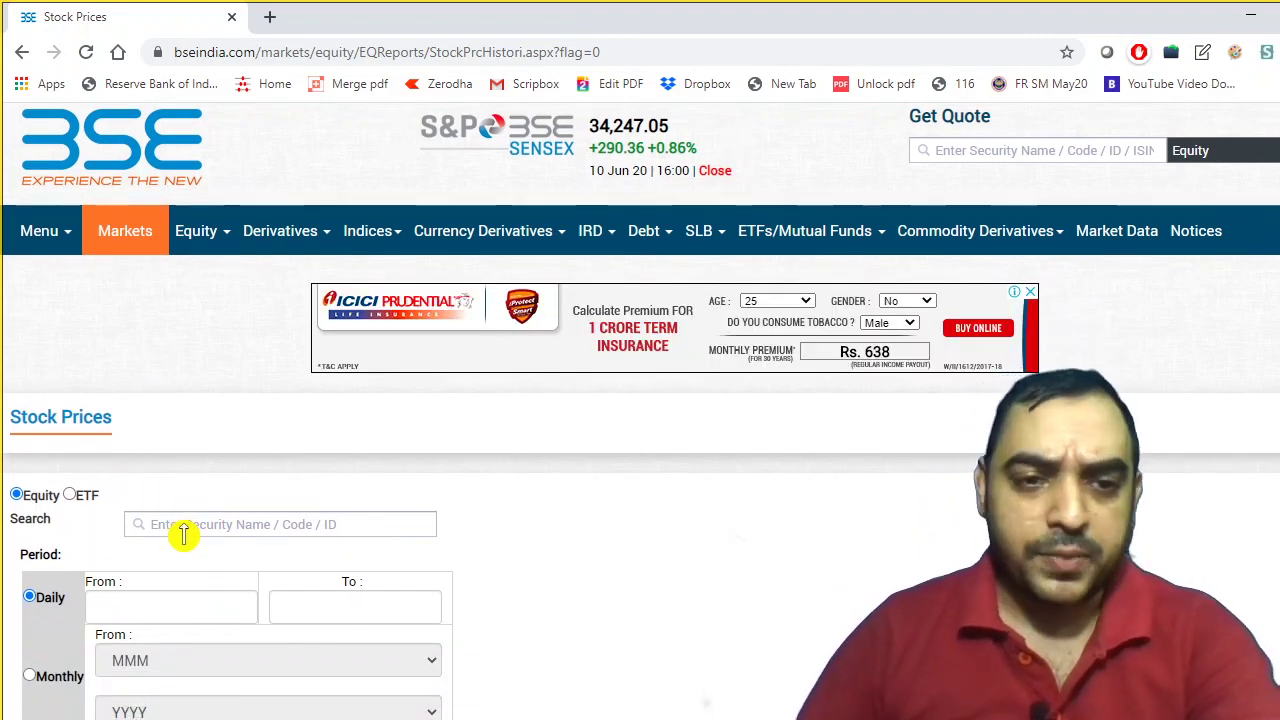
scroll(182, 535, down, 3)
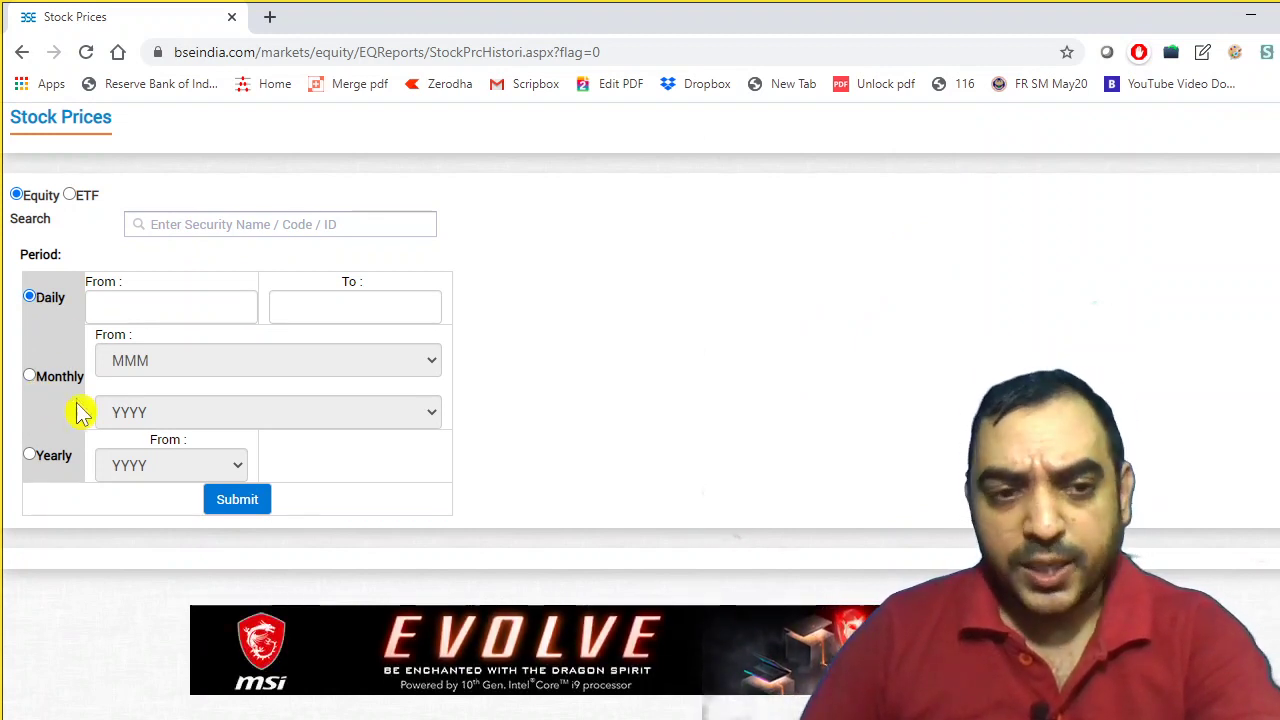
Set the period to Yearly from 2010, choose RELIANCE INDUSTRIES LTD as the security, and submit
click(30, 455)
click(136, 476)
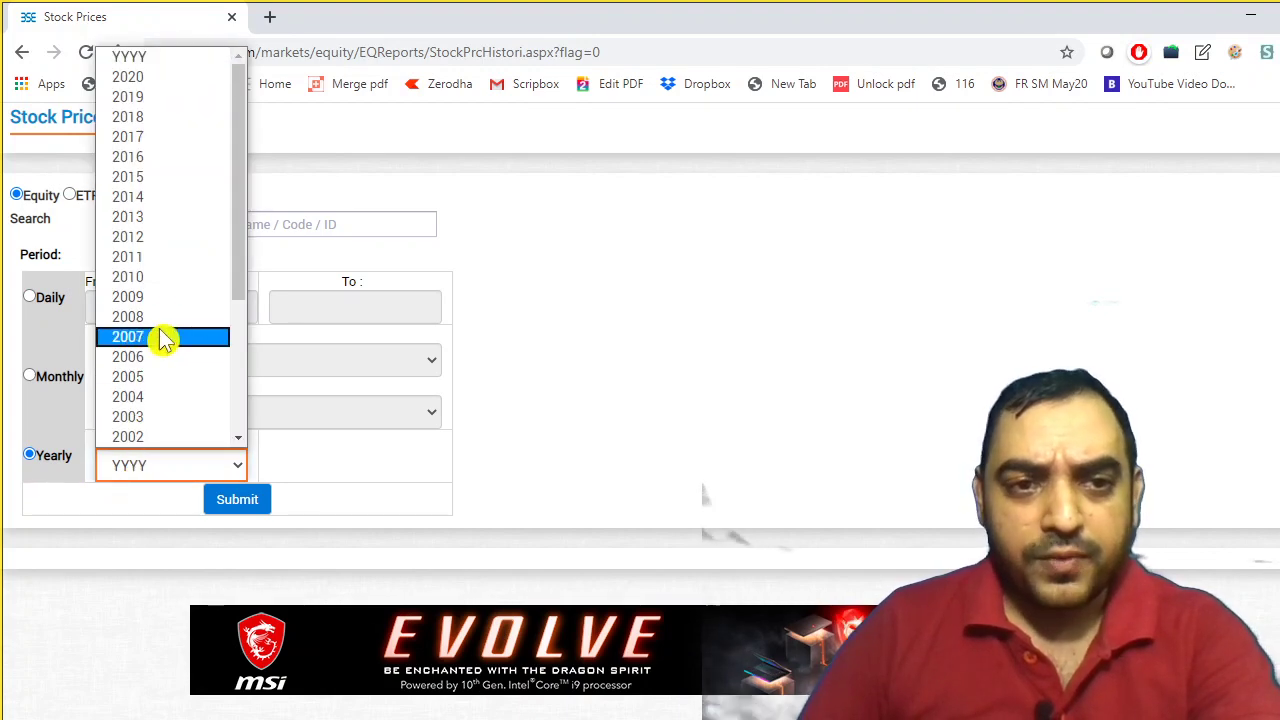
click(162, 278)
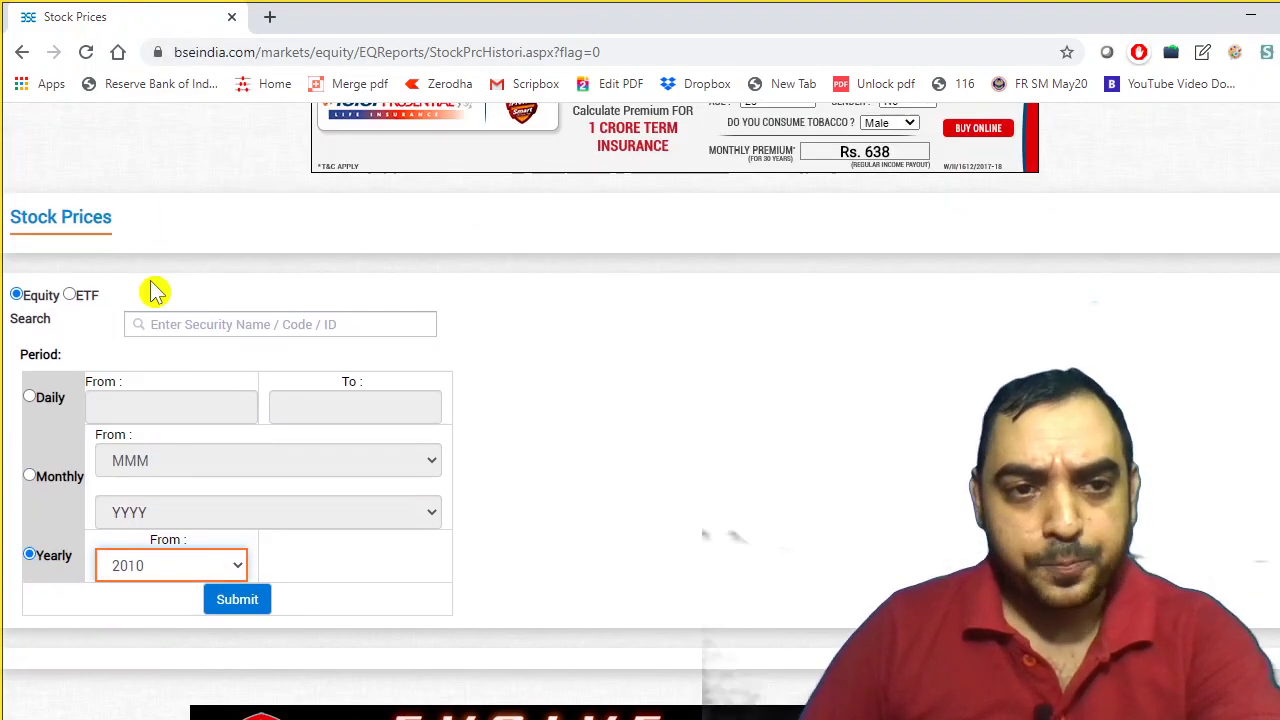
click(176, 326)
text(reliance)
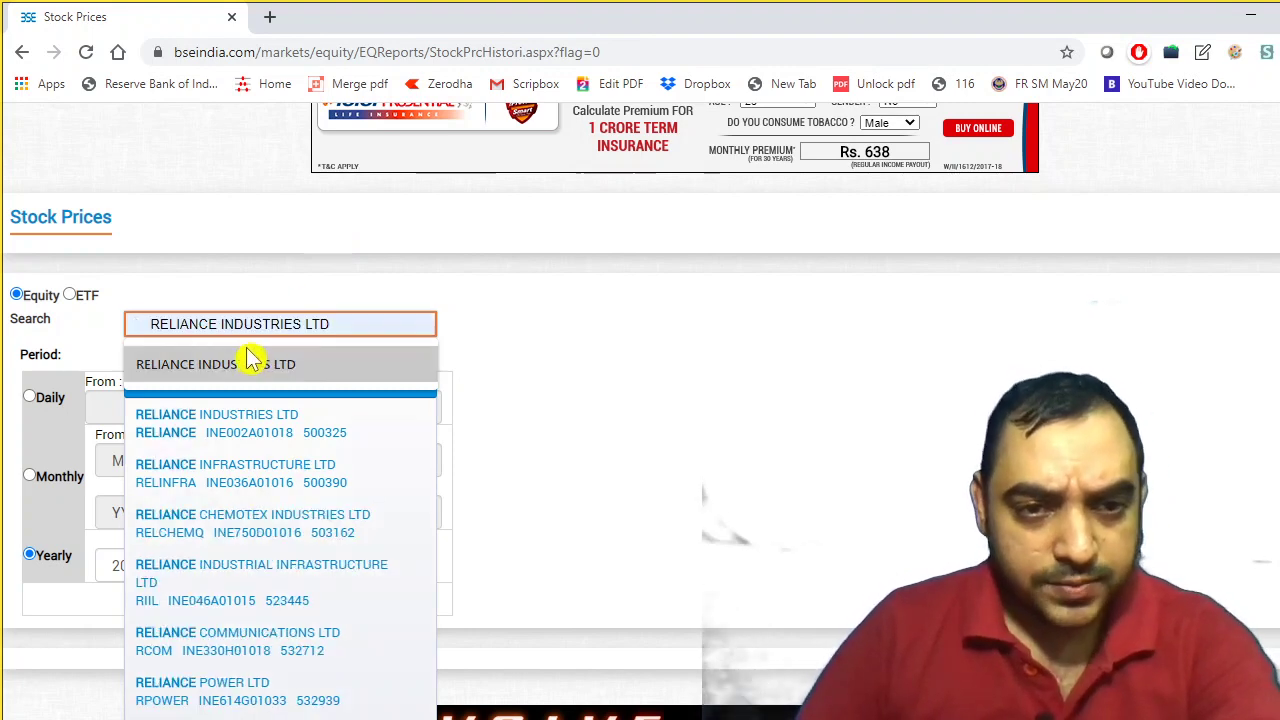
click(251, 362)
scroll(571, 354, down, 1)
click(303, 271)
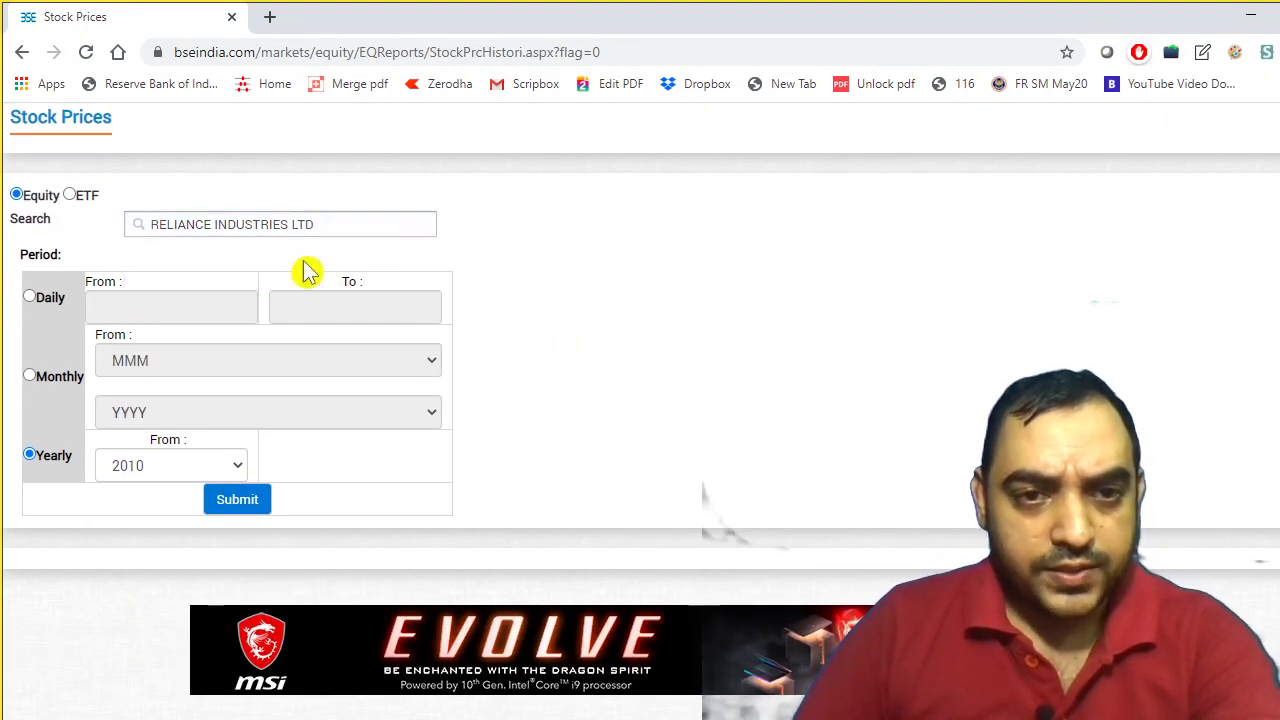
click(237, 505)
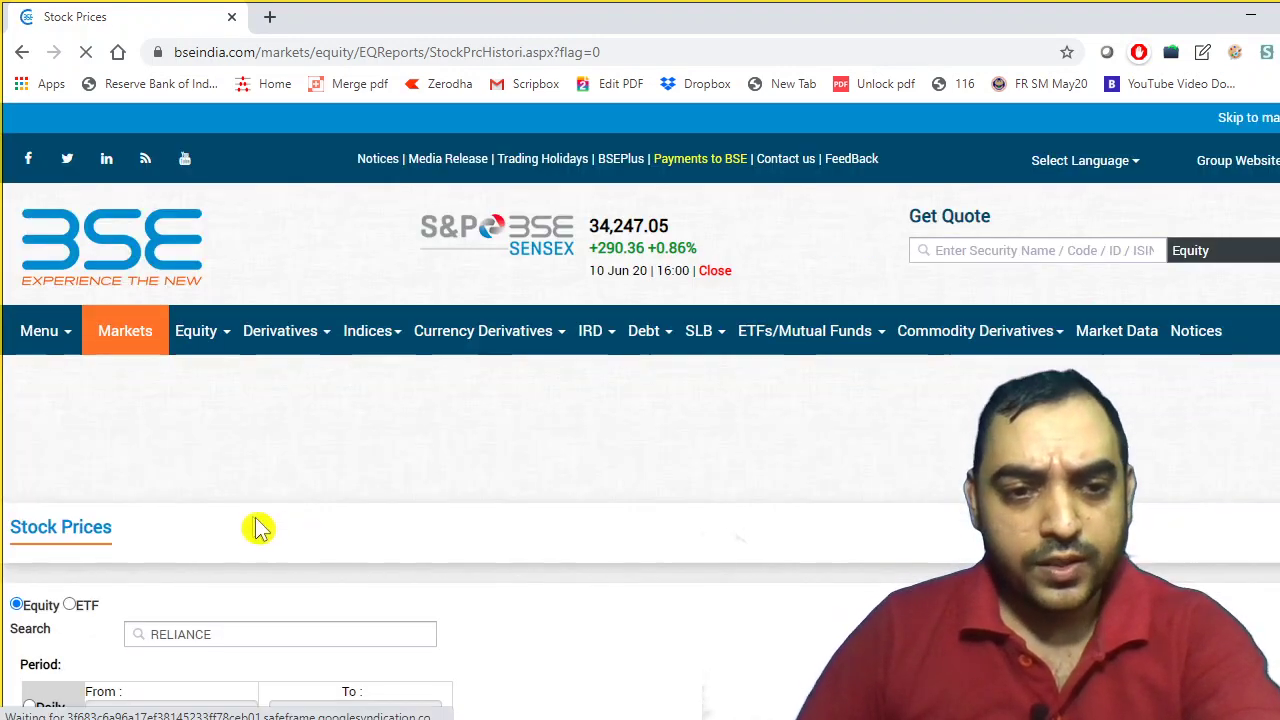
Download the 2010–2020 Reliance yearly table as 500325 (1).csv and open it
scroll(270, 525, down, 8)
scroll(270, 525, down, 1)
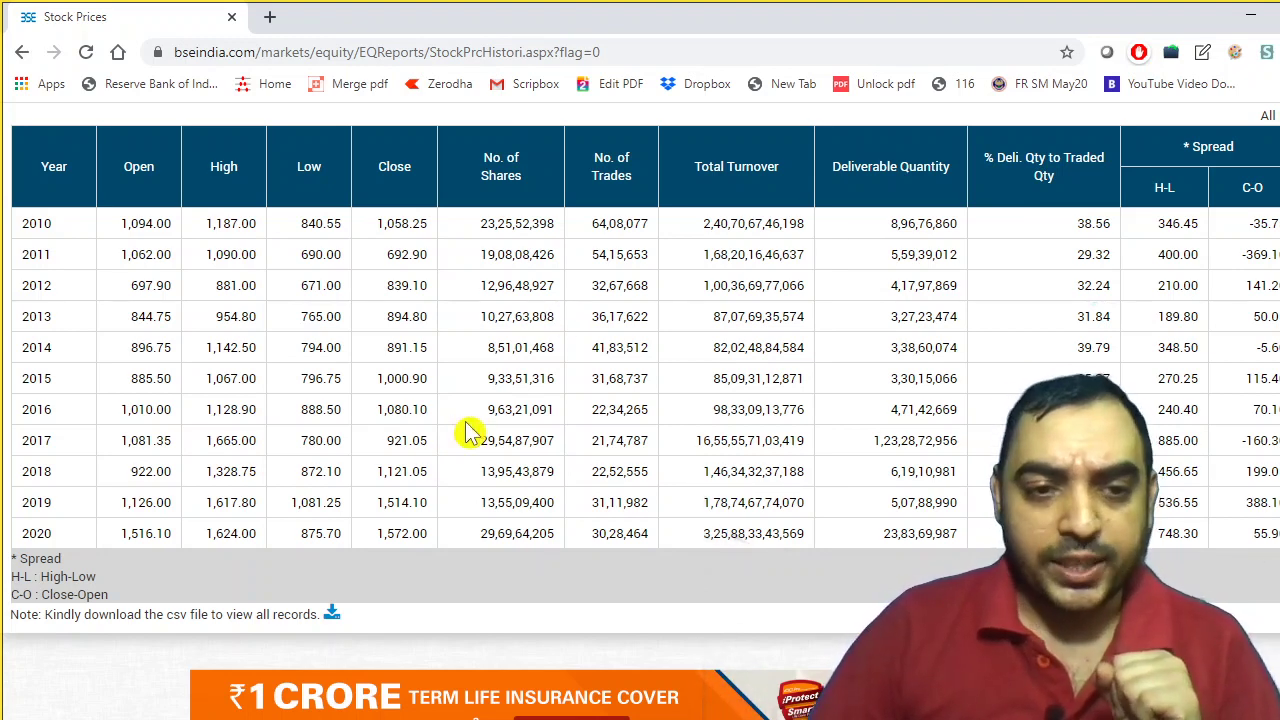
click(330, 614)
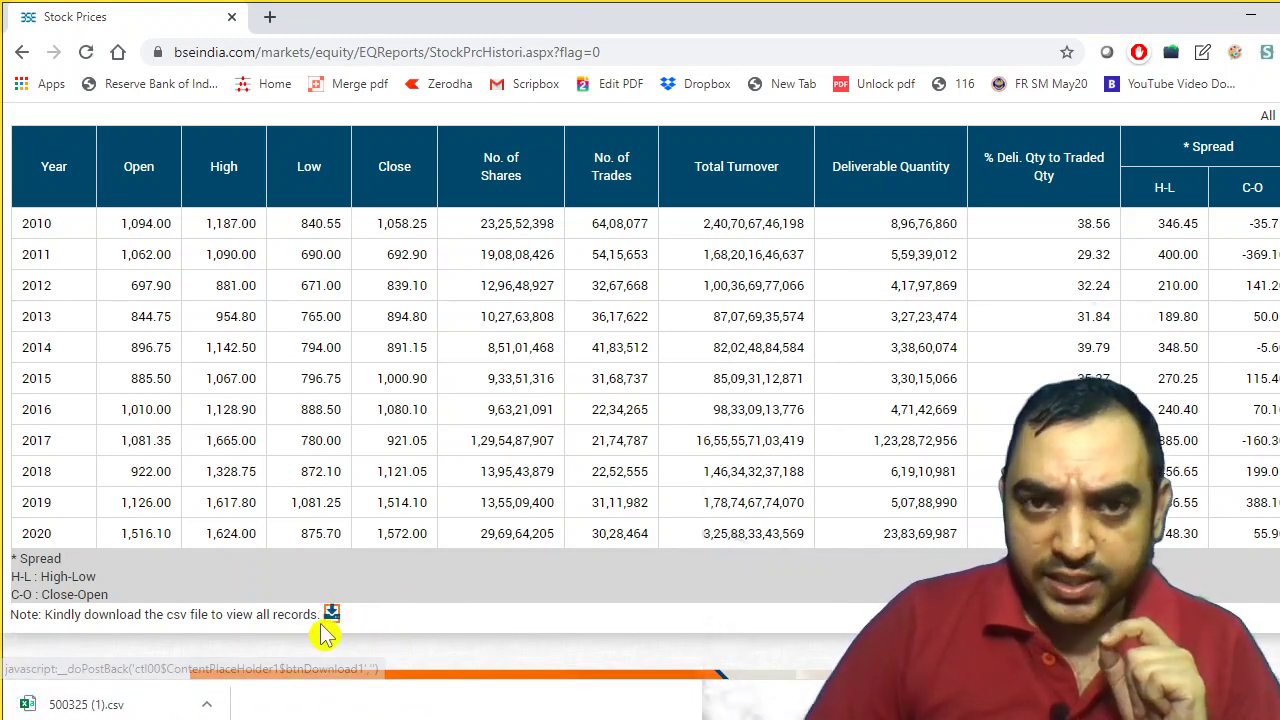
click(20, 703)
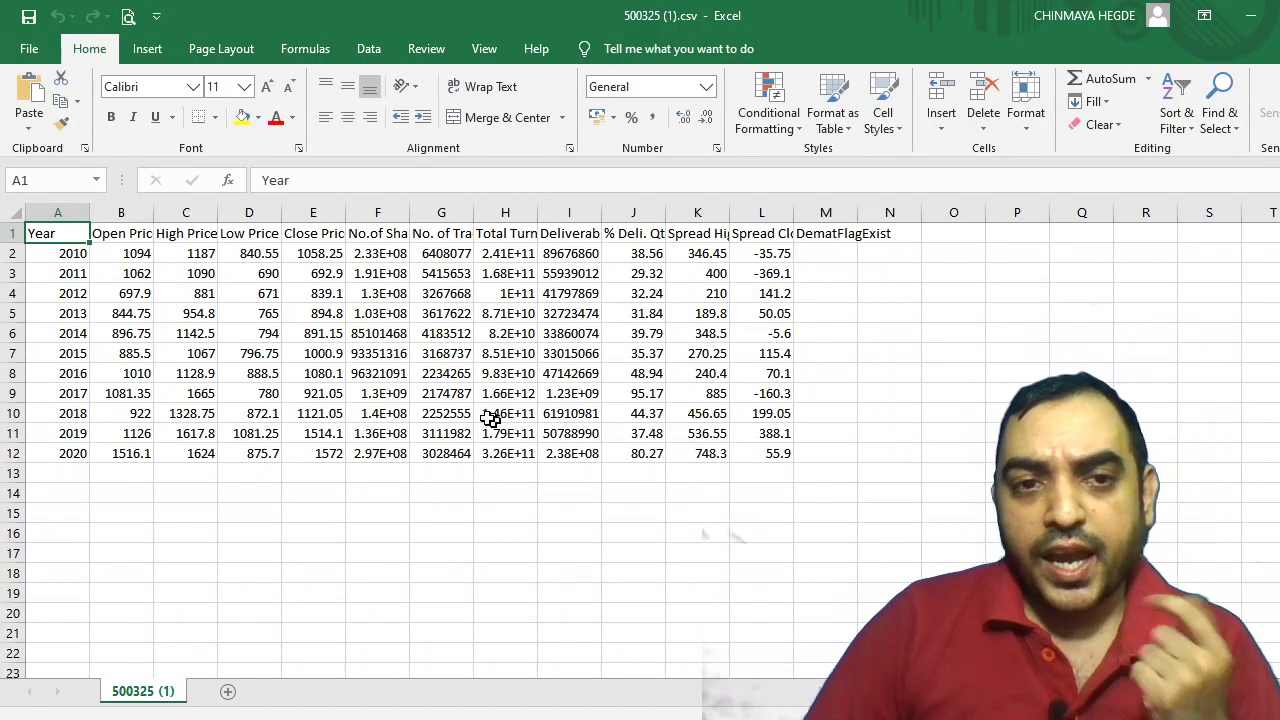
AutoFit all column widths in 500325 (1).csv to their headings
click(377, 293)
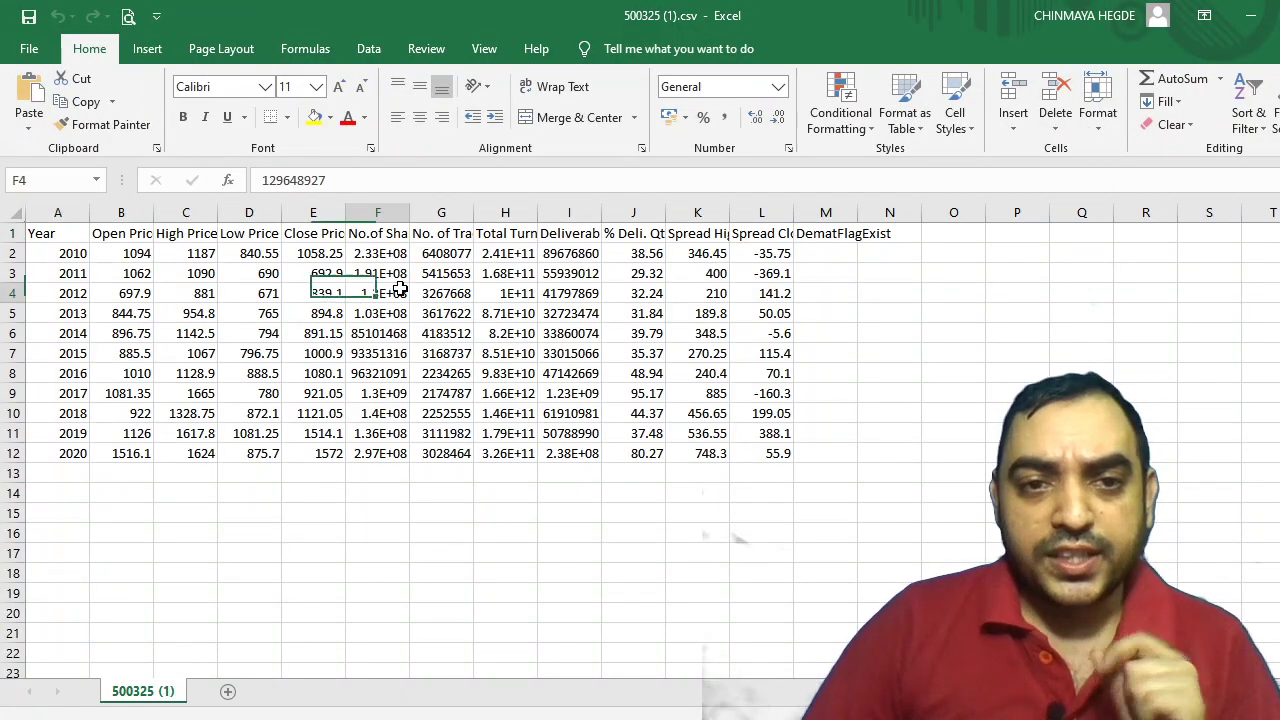
click(106, 228)
key(ctrl+a)
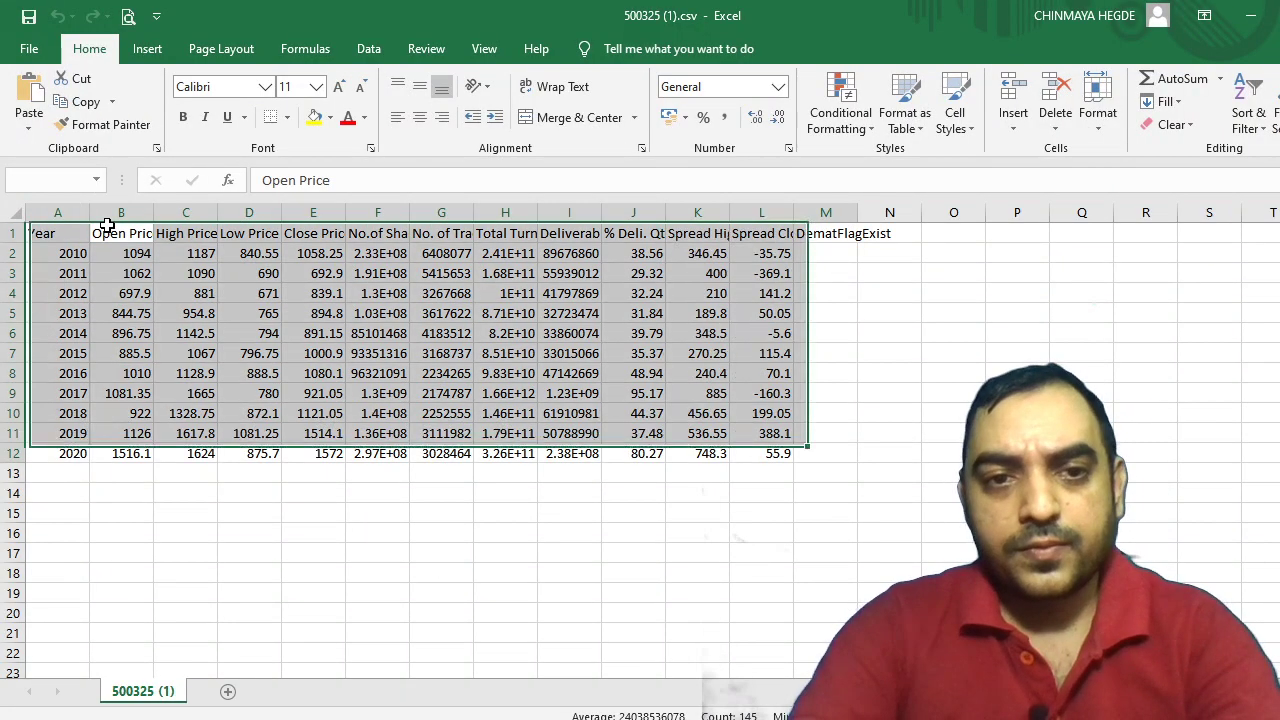
key(ctrl+a)
double_click(91, 213)
click(140, 270)
click(118, 248)
Fill the Close Price values from 2010 to 2020 with yellow
click(165, 234)
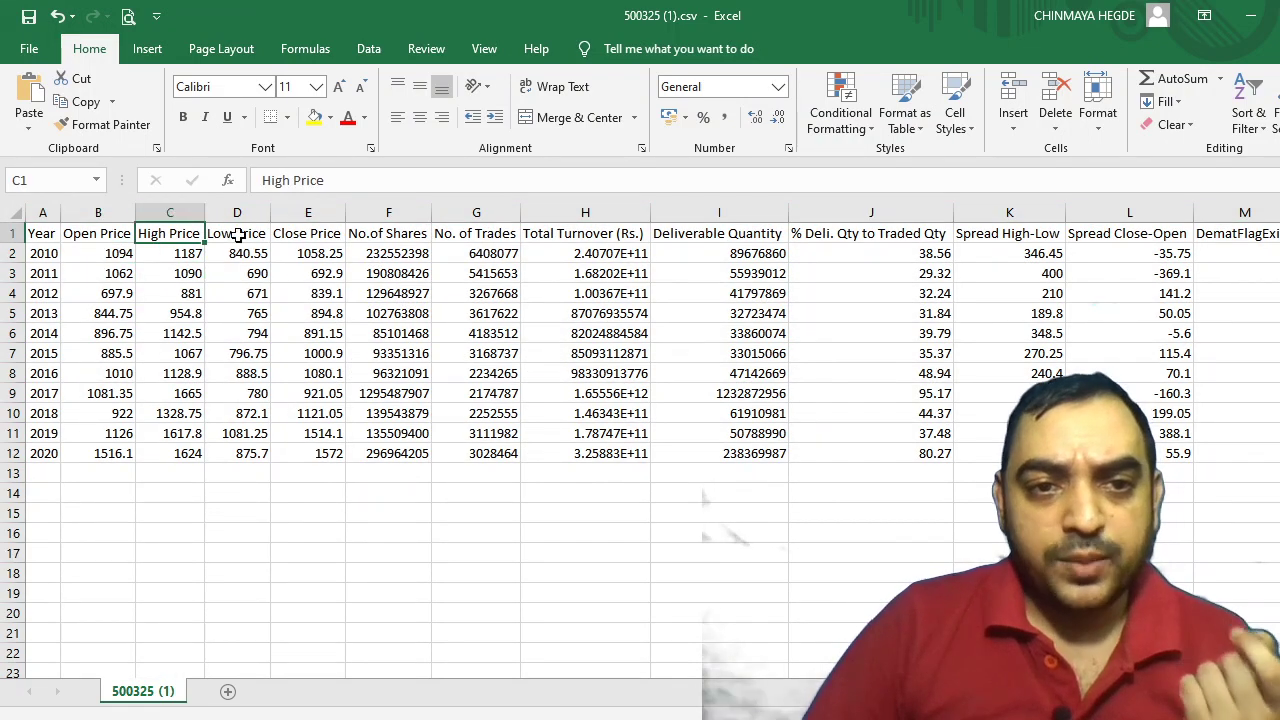
click(310, 238)
drag(302, 250, 300, 475)
click(315, 118)
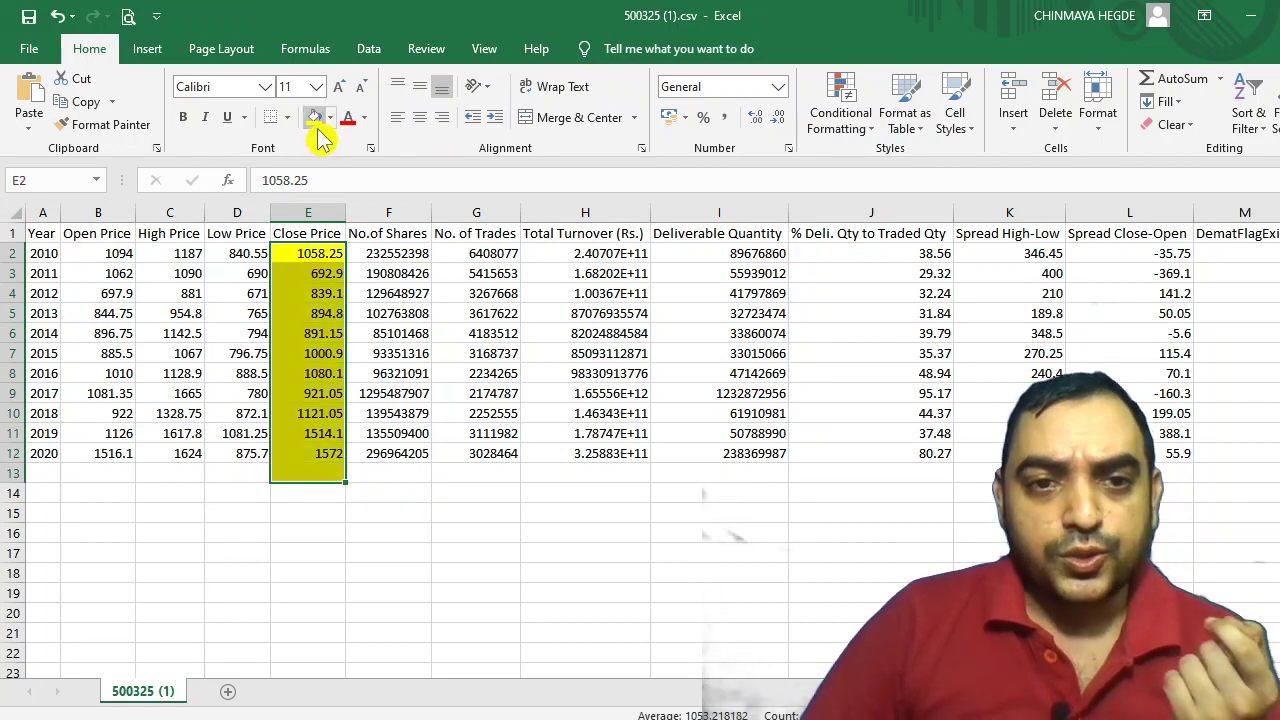
click(305, 254)
click(40, 256)
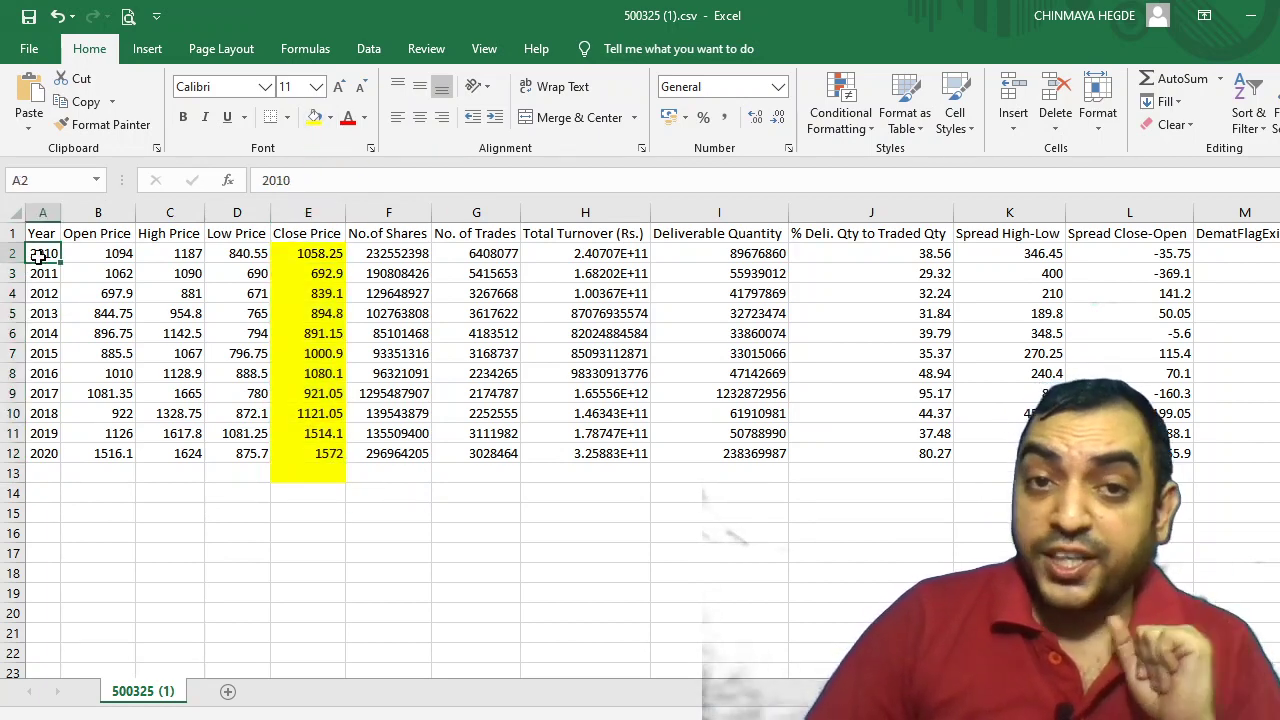
click(287, 453)
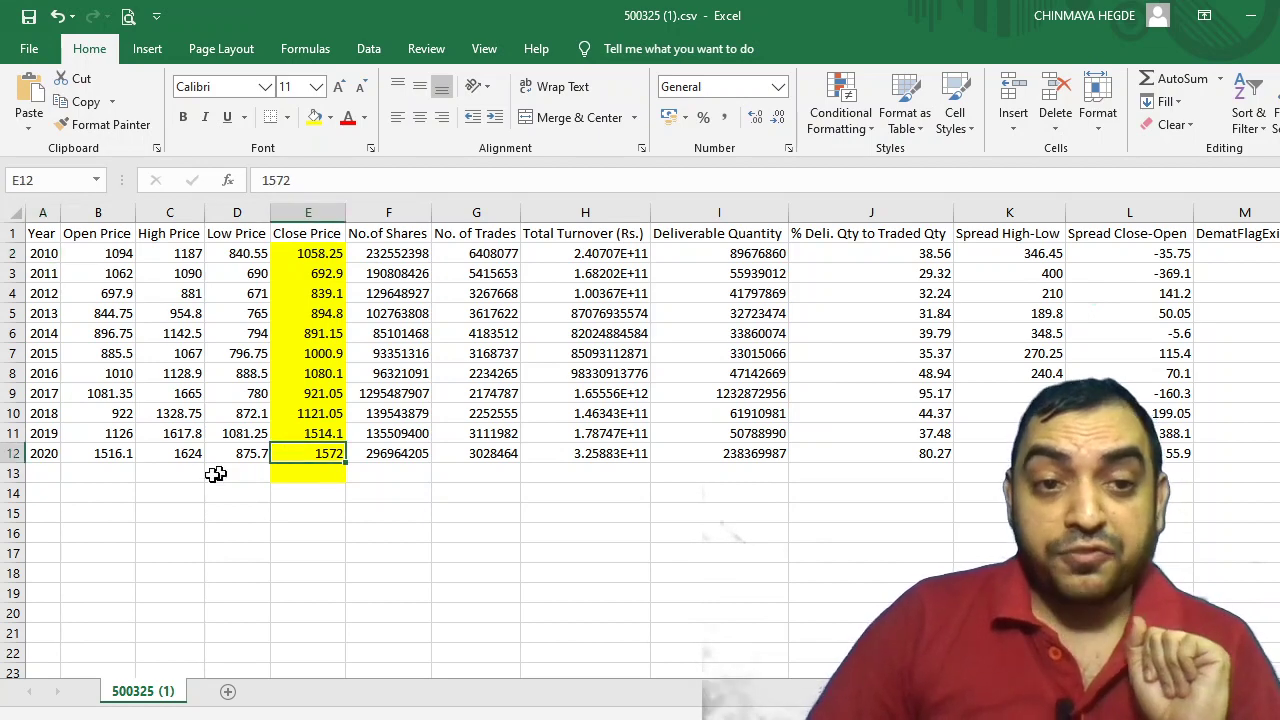
click(40, 455)
drag(303, 261, 297, 453)
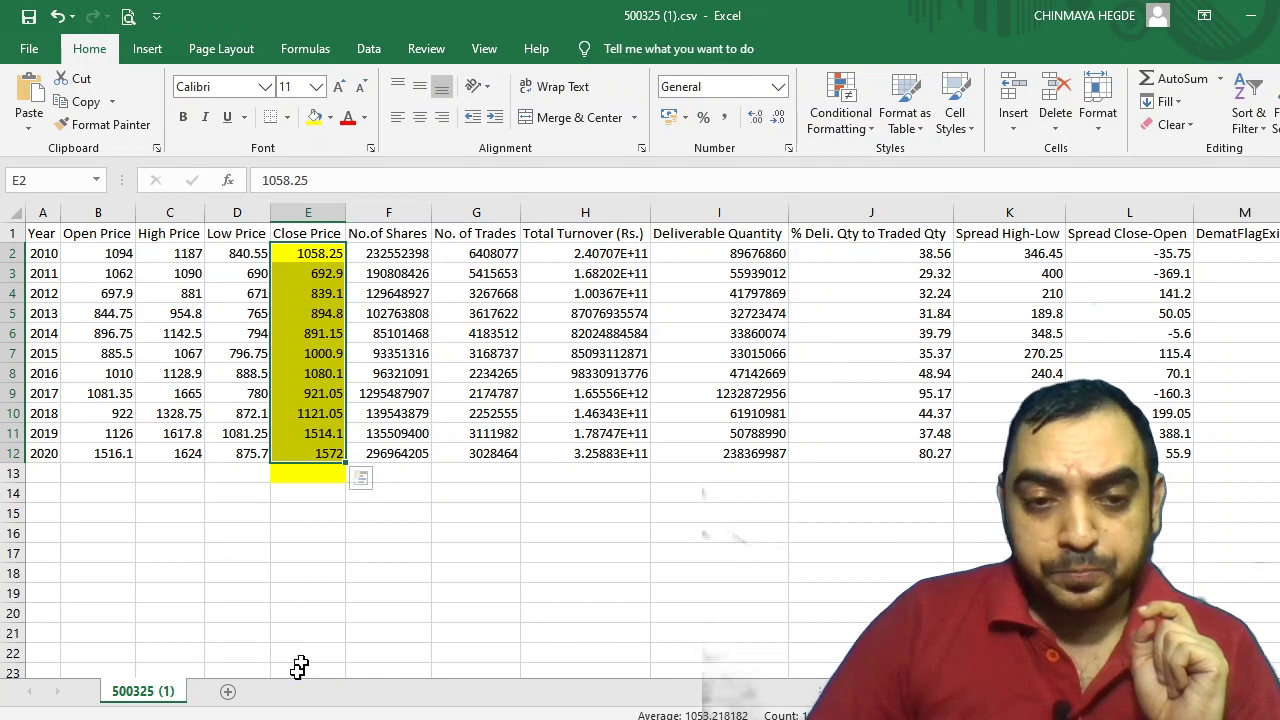
click(315, 719)
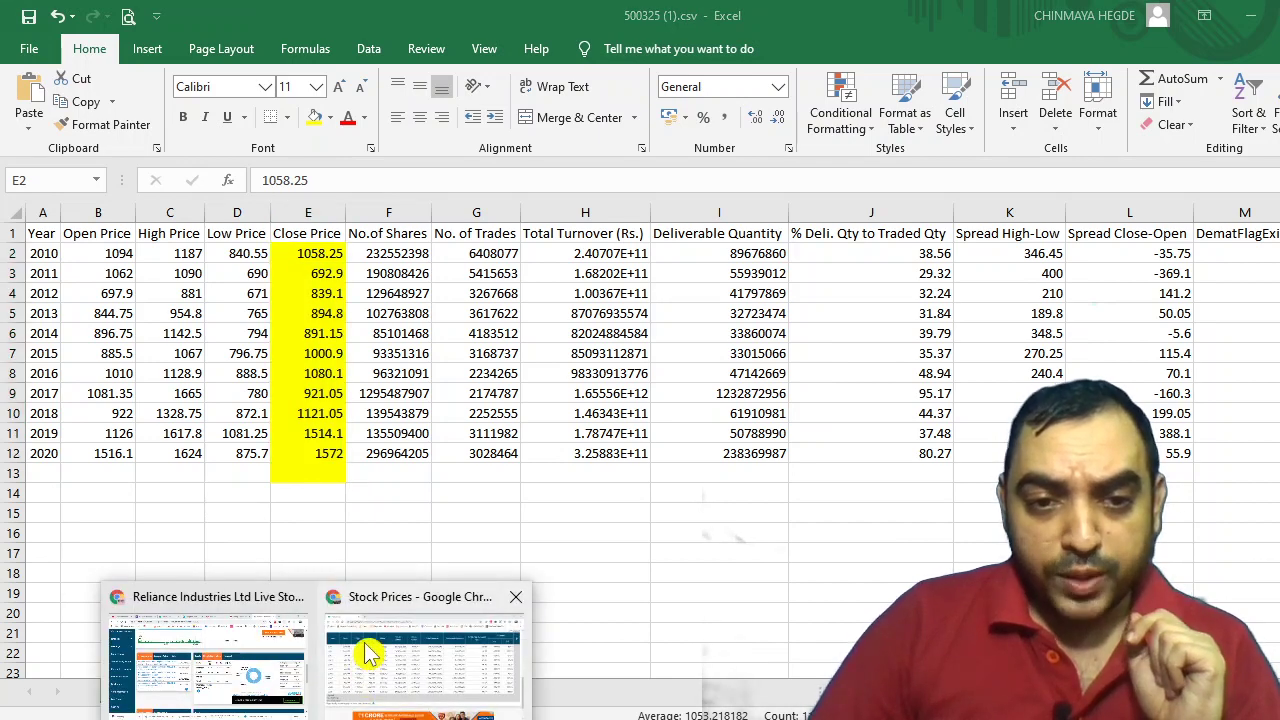
Back on BSE, replace the RELIANCE search text with 'inf' to find INFOSYS LTD
click(368, 645)
scroll(491, 414, up, 10)
click(251, 628)
double_click(251, 626)
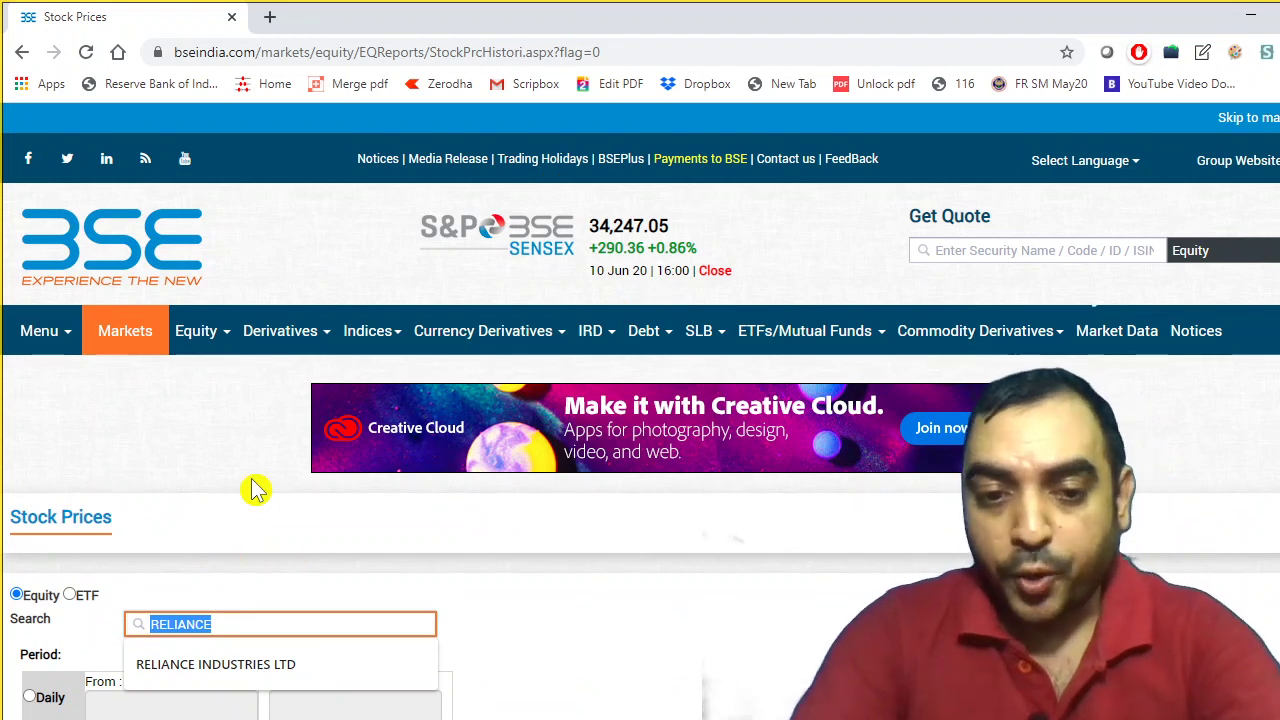
text(infsy)
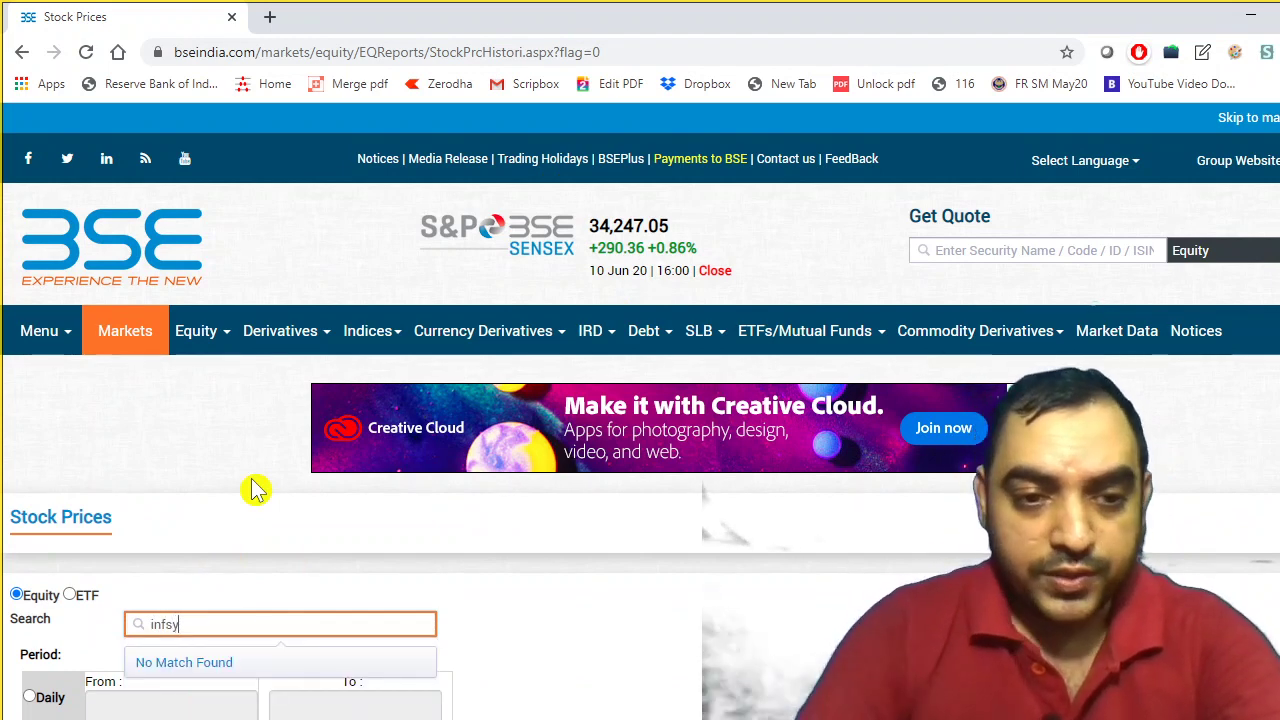
key(BackSpace)
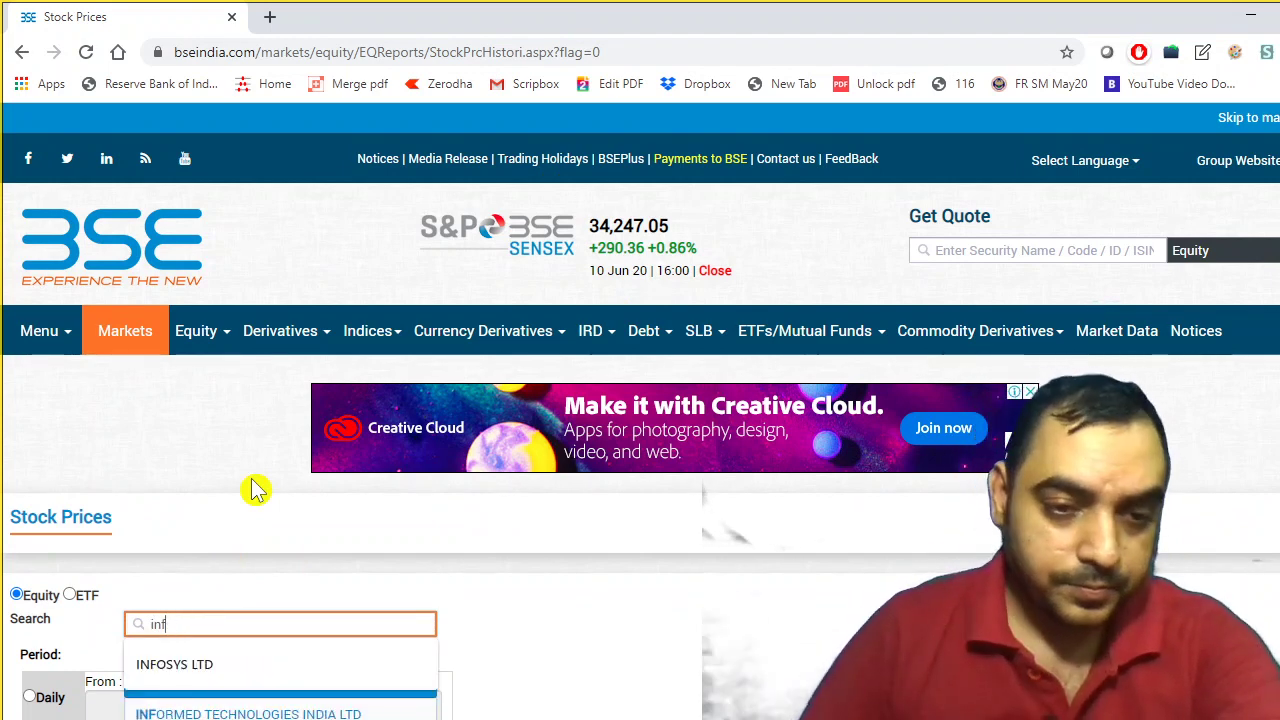
key(Down)
click(163, 683)
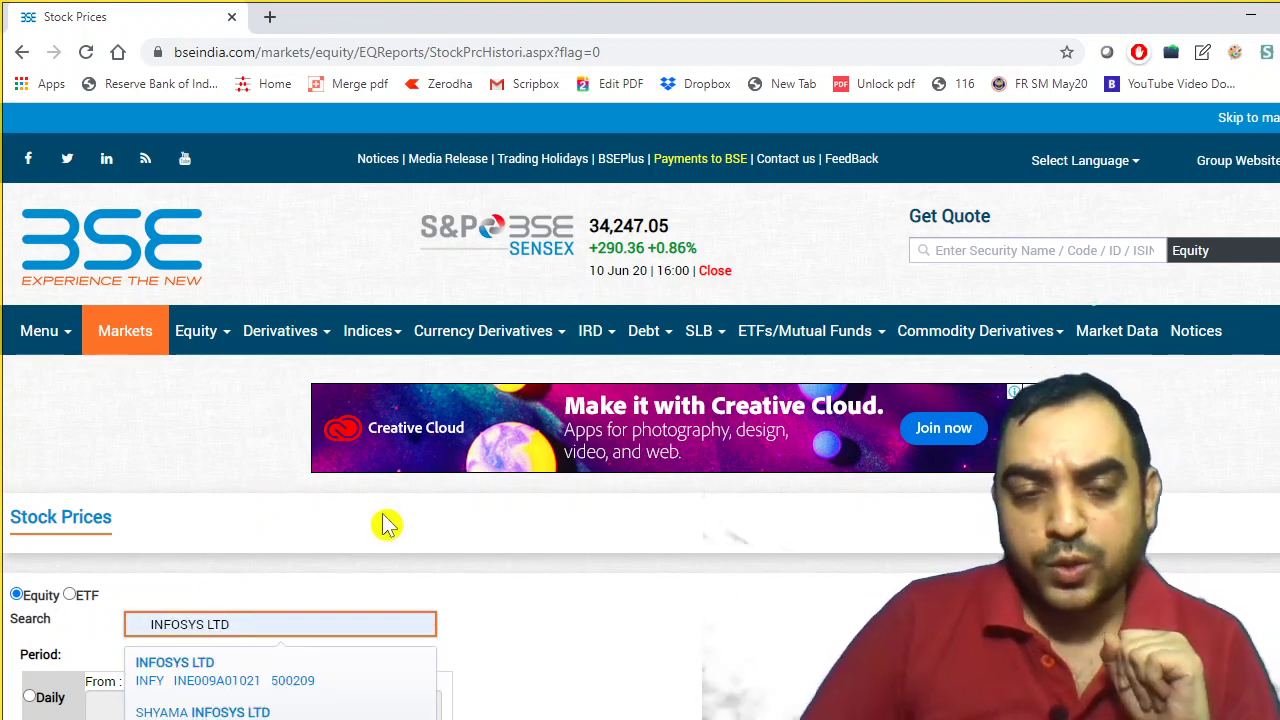
Choose INFOSYS LTD (500209) and submit the yearly query from 2010
scroll(388, 524, down, 2)
click(206, 466)
scroll(281, 474, down, 1)
scroll(281, 474, down, 2)
click(212, 504)
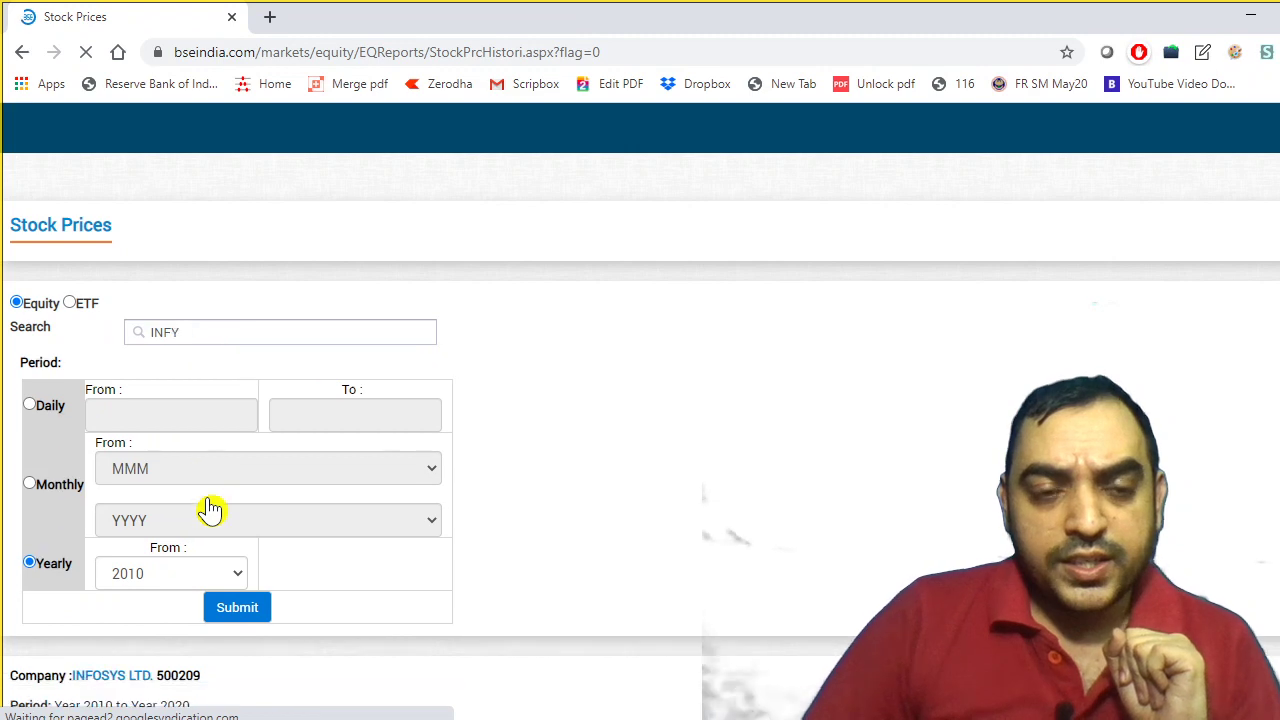
Download the Infosys 2010–2020 yearly price table as a CSV file
scroll(210, 510, down, 5)
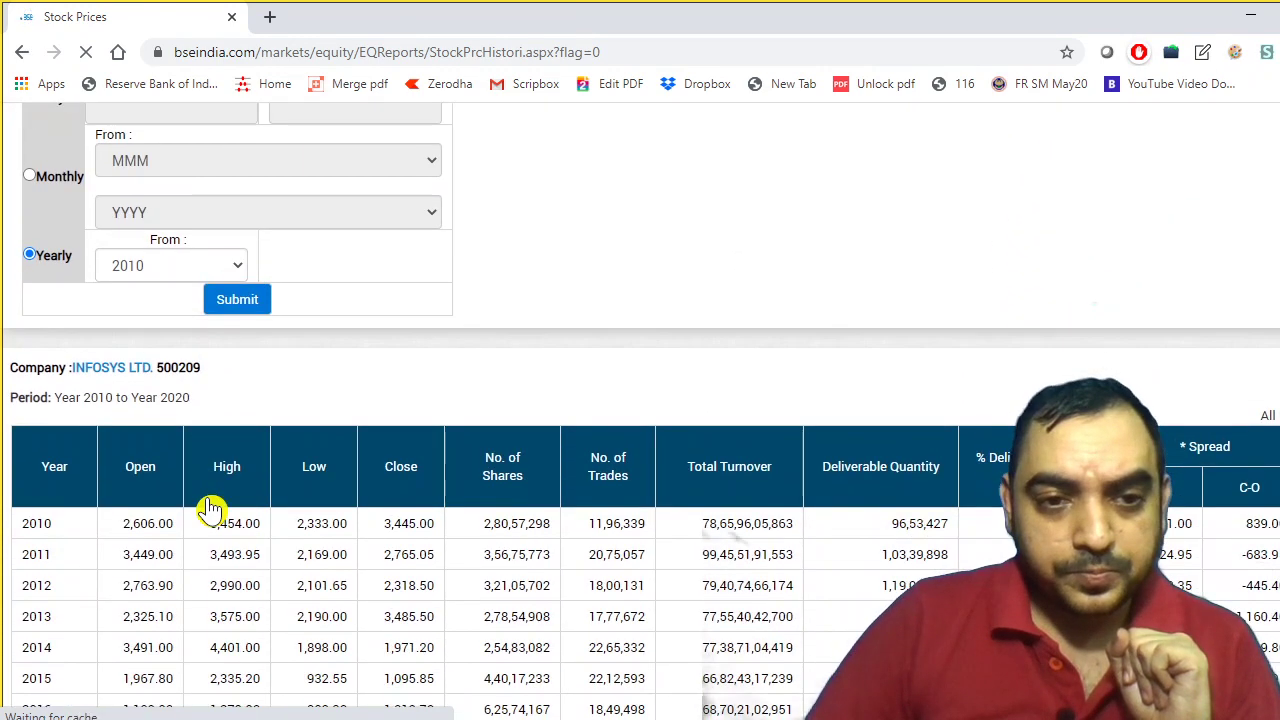
scroll(210, 510, up, 2)
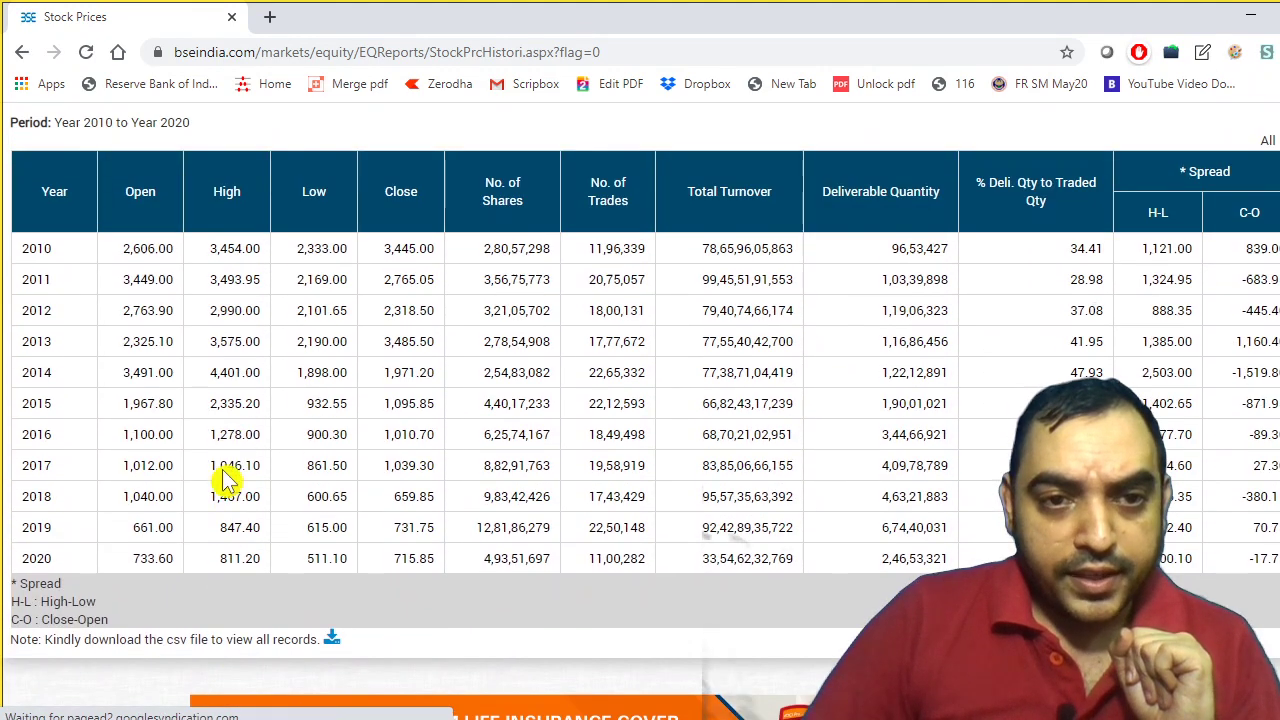
click(332, 642)
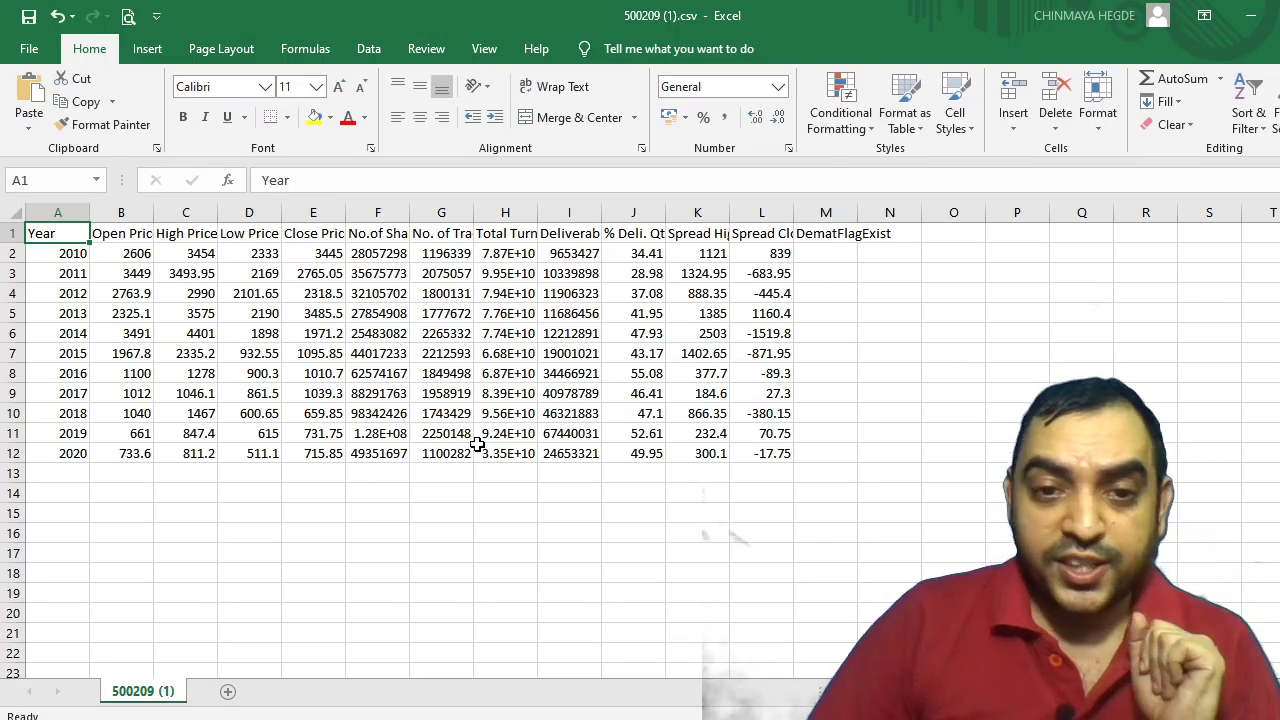
Open 500209 (1).csv, fit Close Price, and format its 2010–2020 values comma-style with yellow fill
click(378, 311)
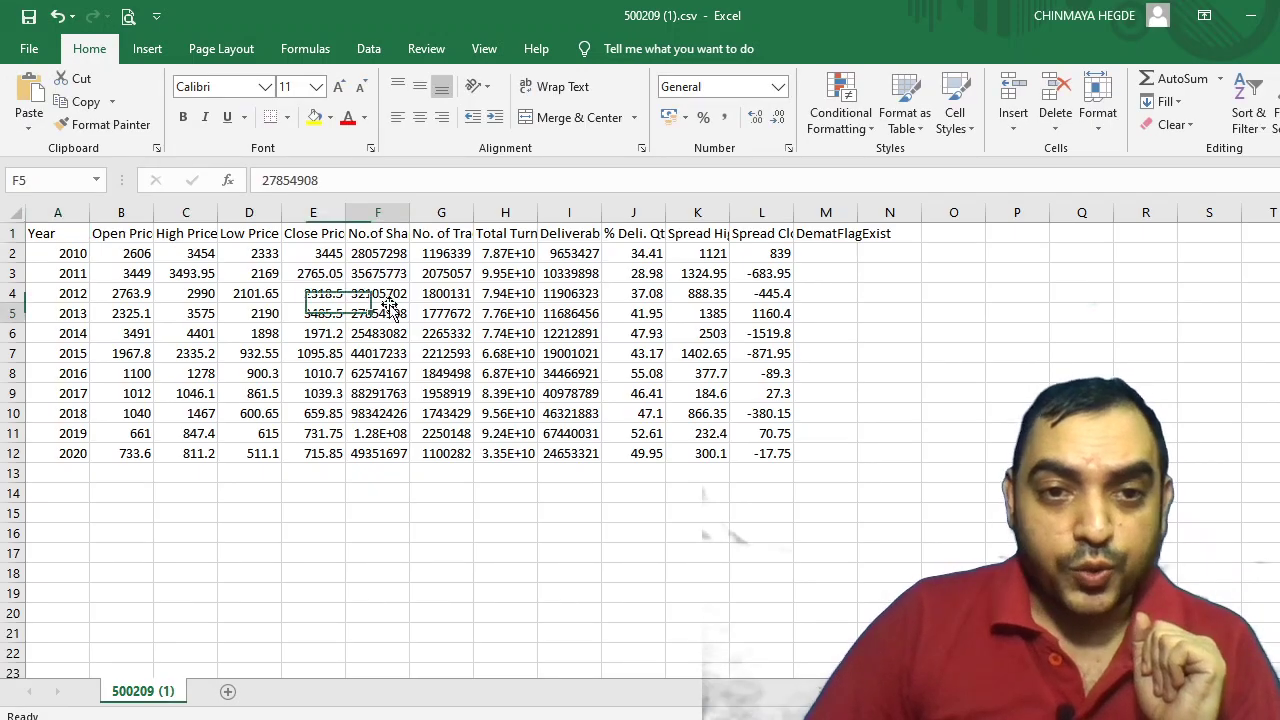
double_click(344, 218)
drag(320, 253, 335, 453)
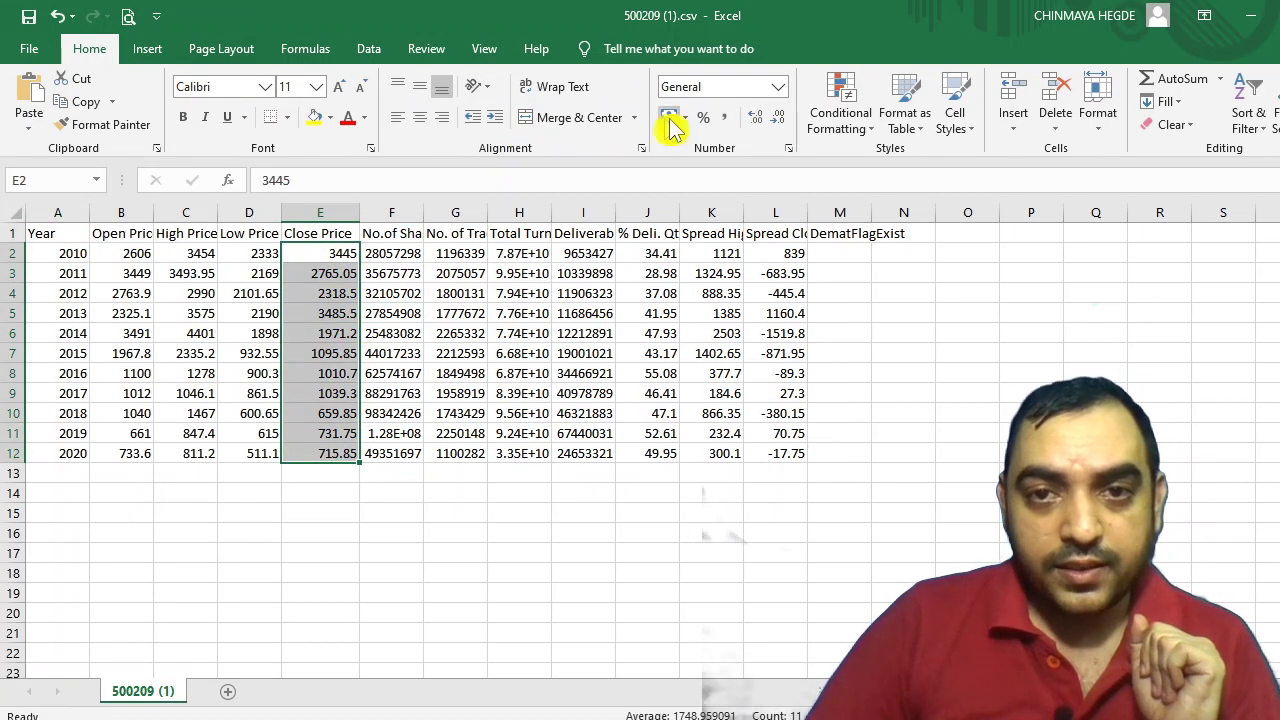
click(724, 117)
click(316, 117)
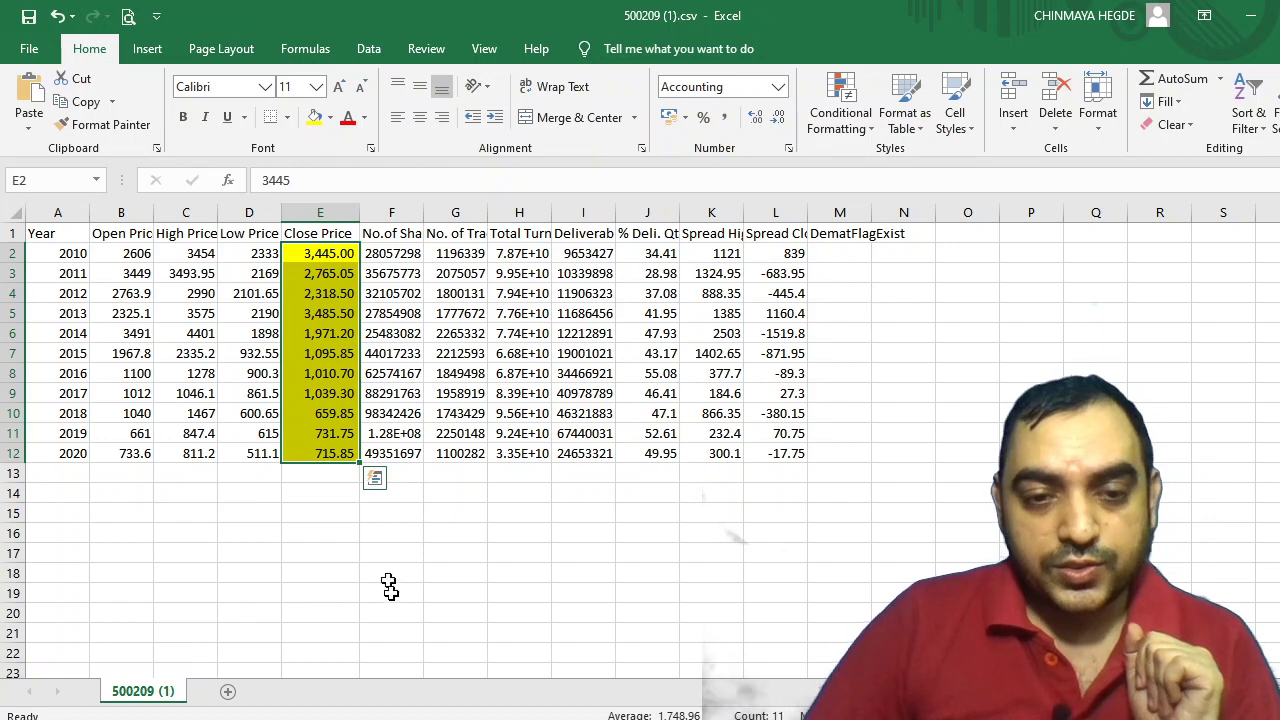
scroll(430, 586, up, 4)
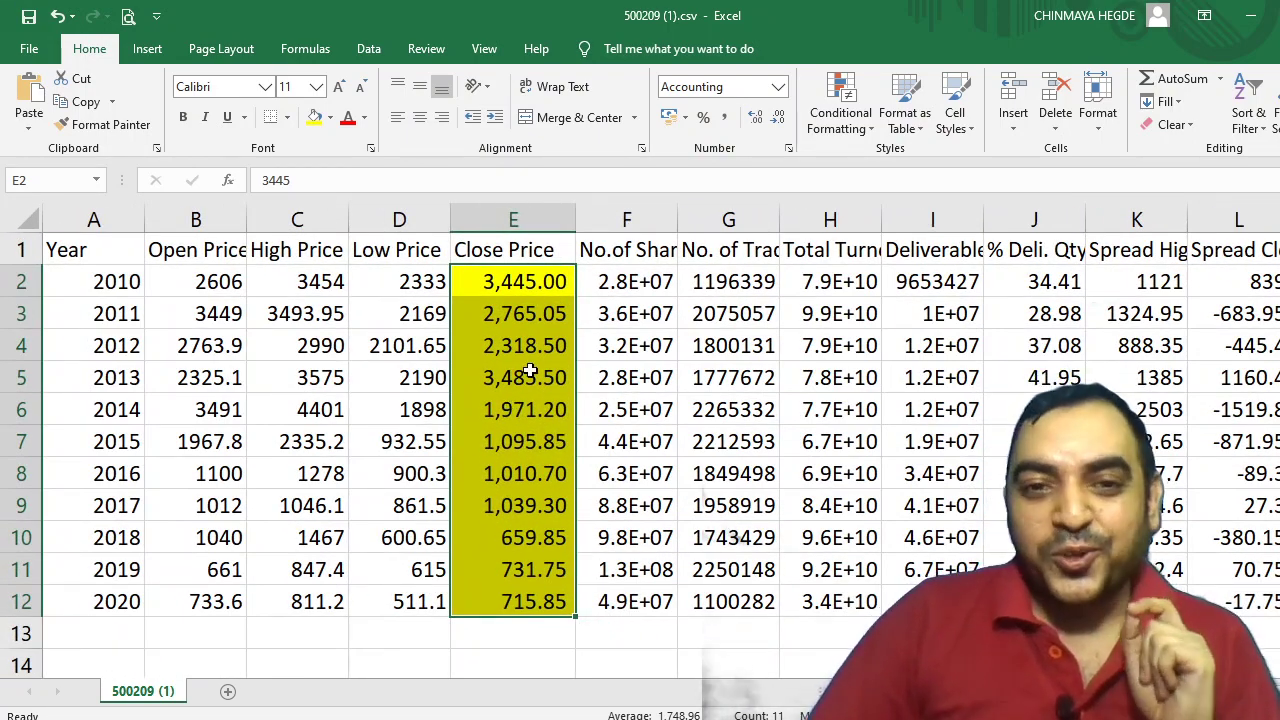
drag(490, 286, 556, 600)
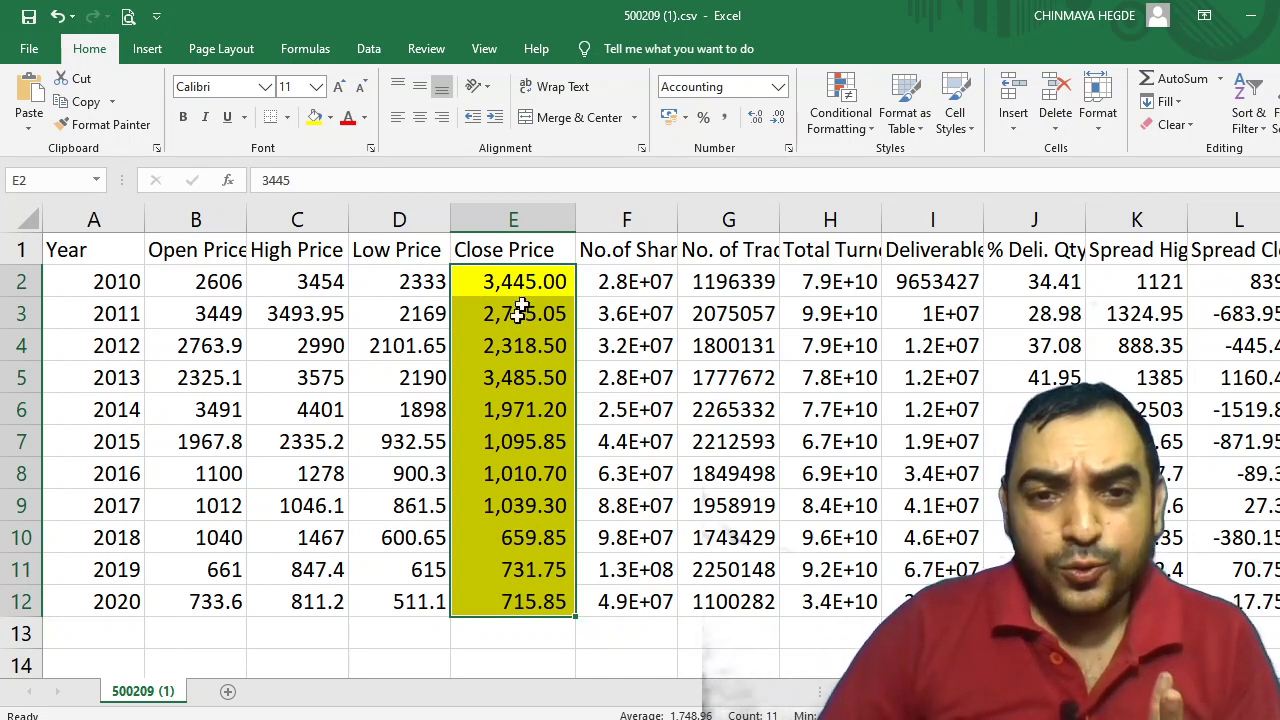
click(544, 390)
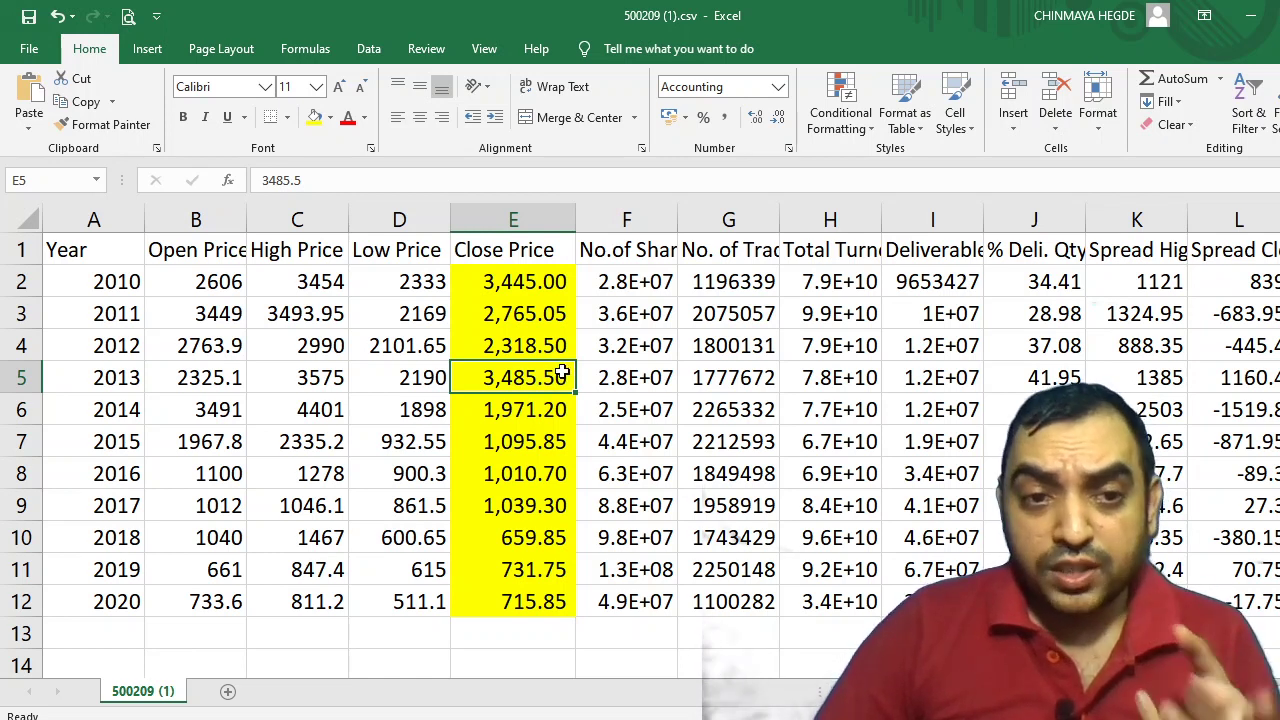
click(556, 404)
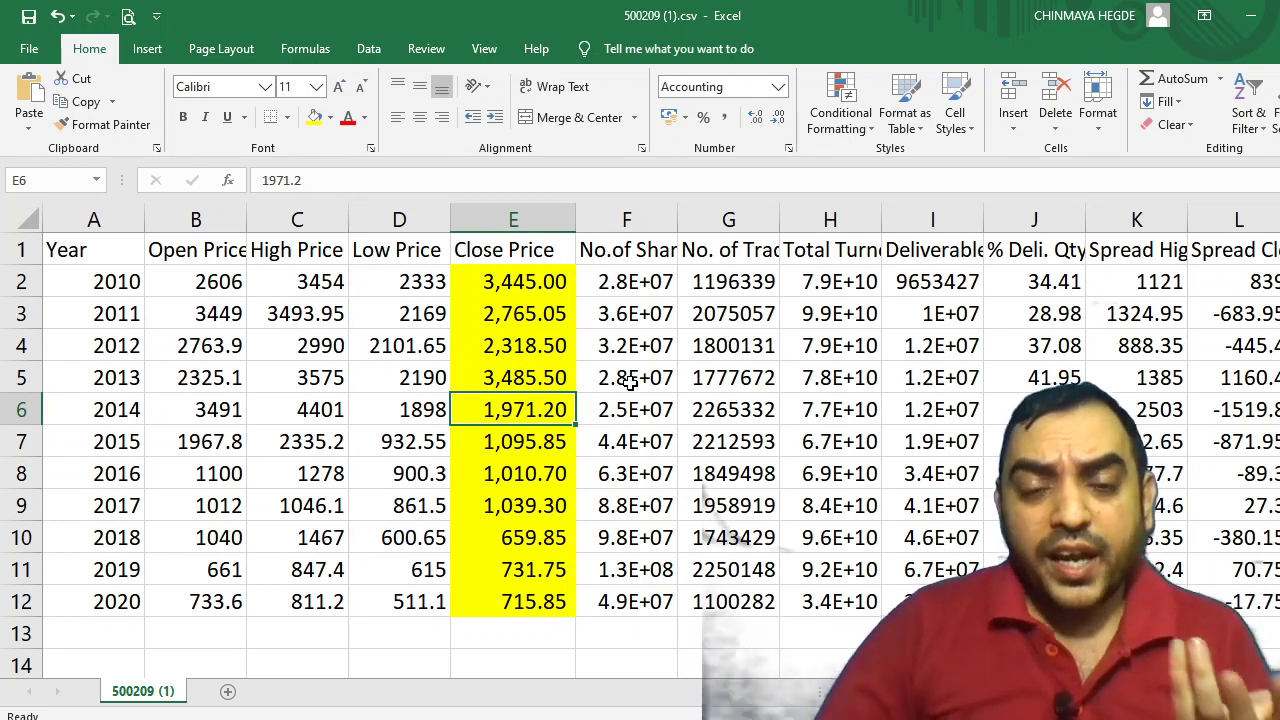
click(536, 440)
click(546, 592)
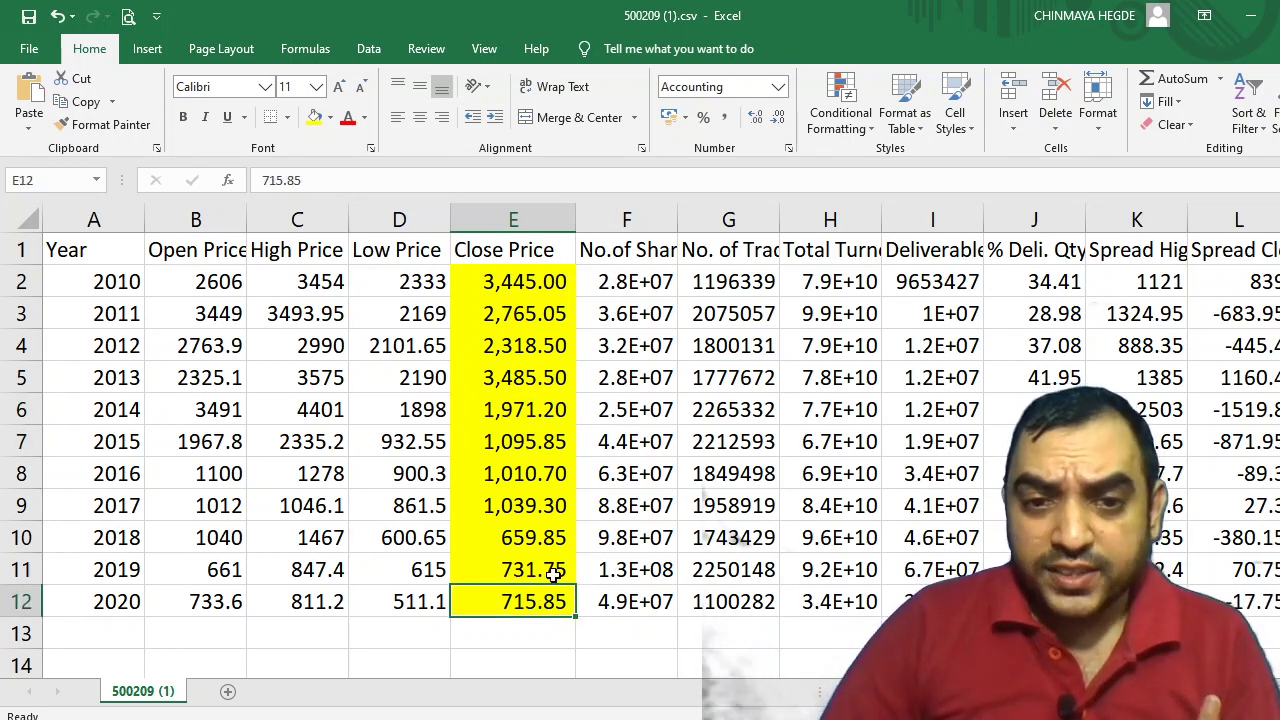
click(534, 285)
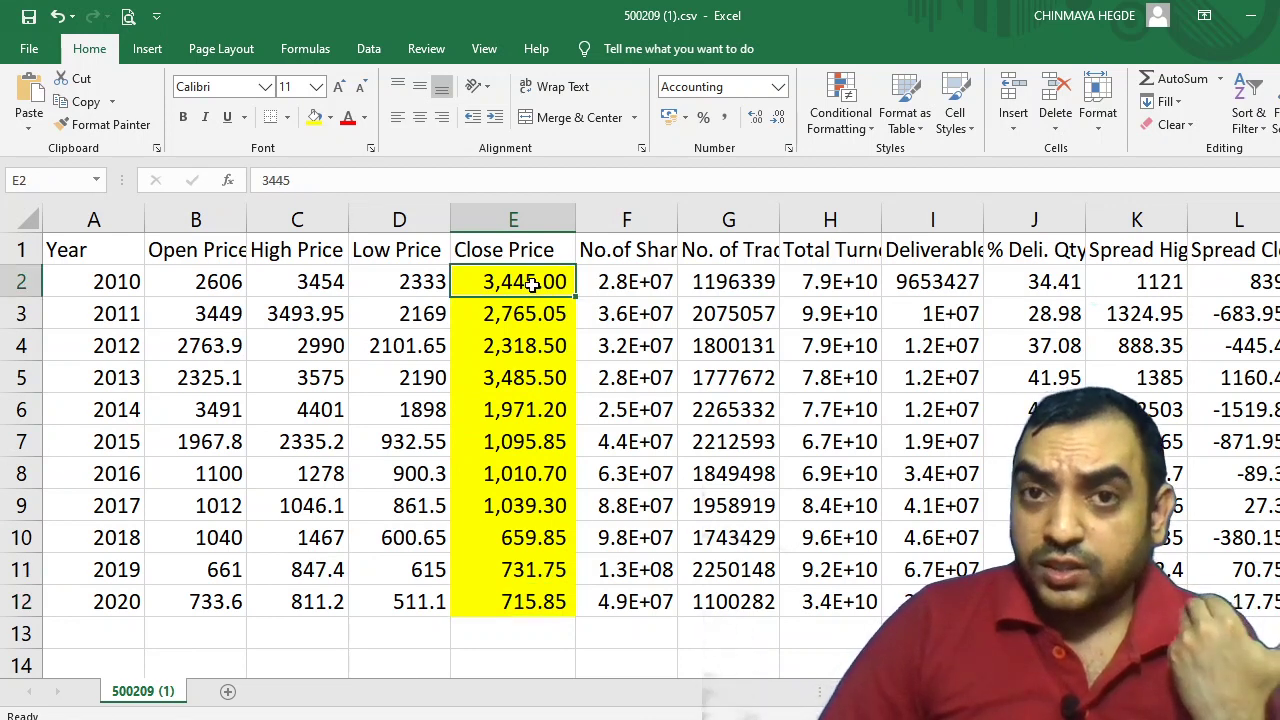
click(548, 598)
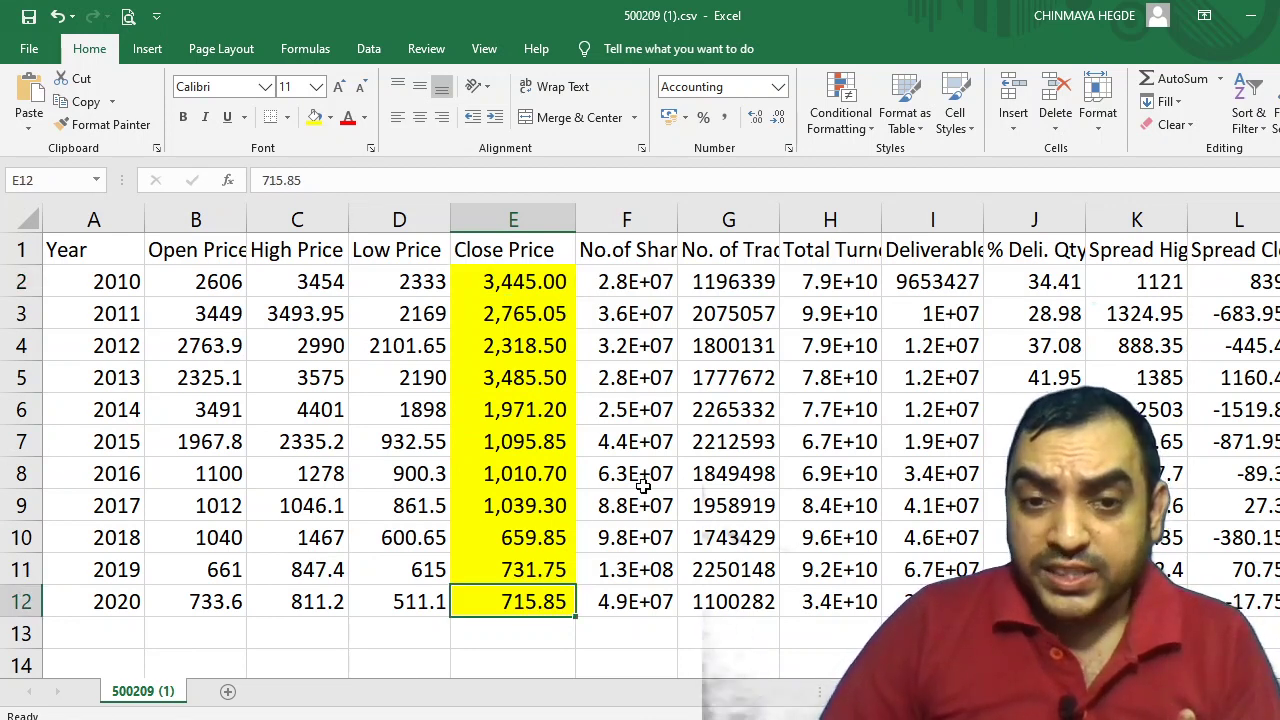